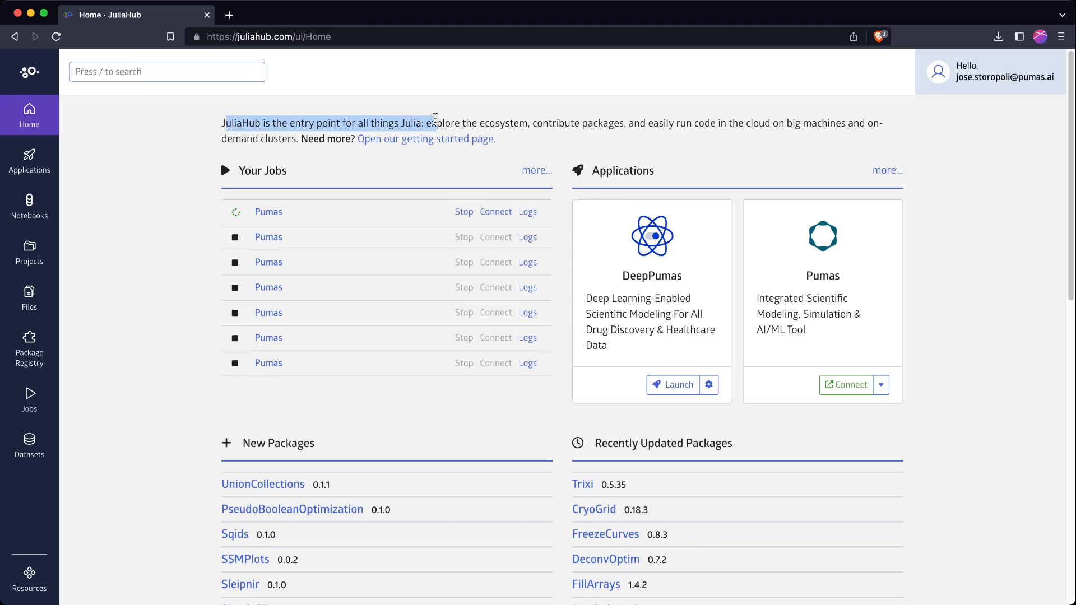
Open the Projects page.
{"action": "left_click", "coordinate": [541, 124]}
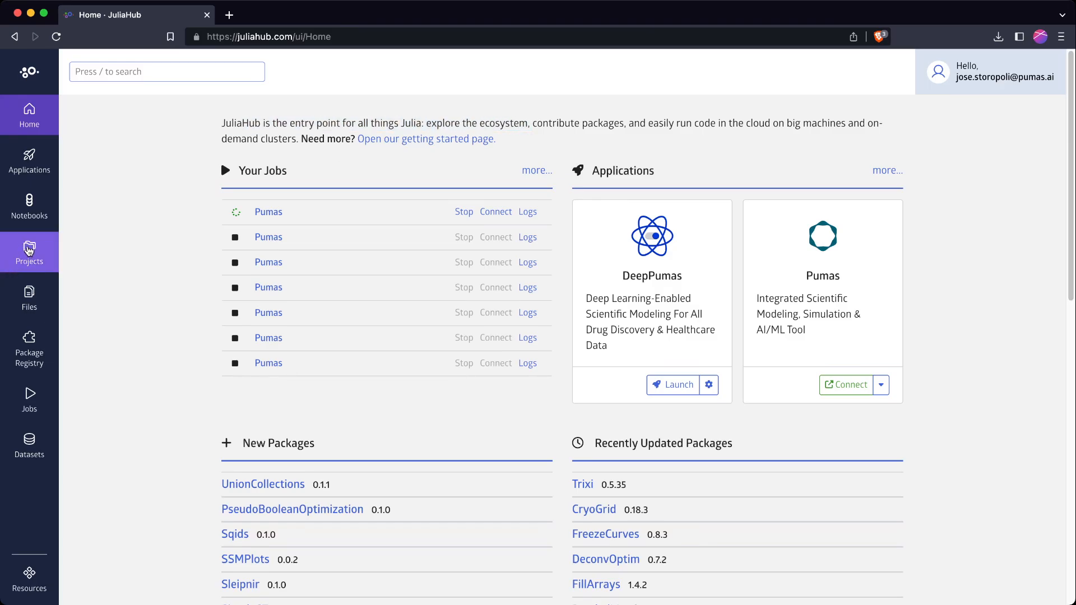
{"action": "left_click", "coordinate": [29, 251]}
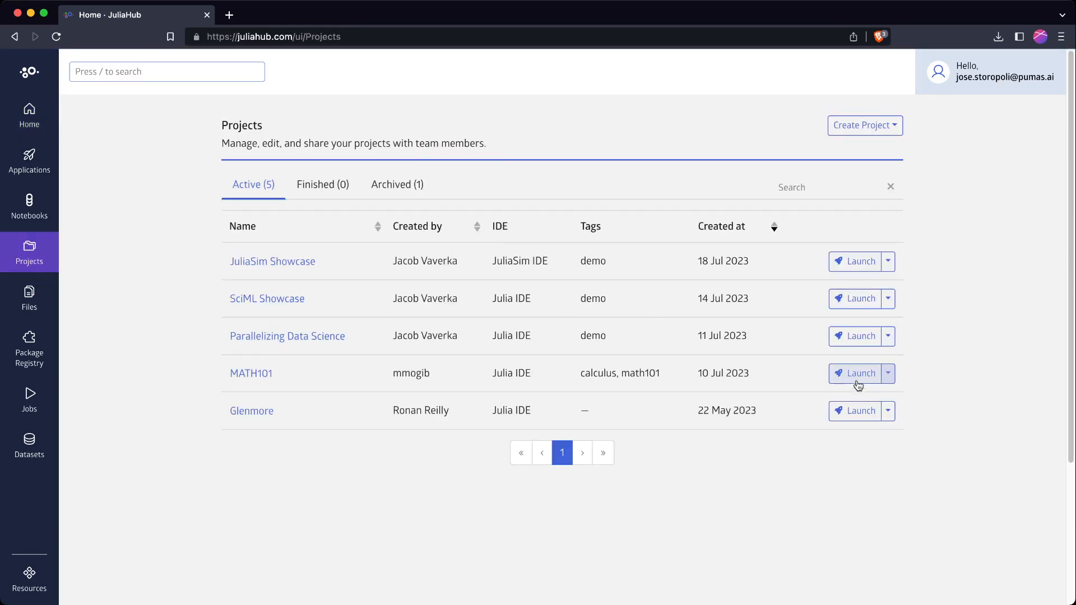
{"action": "left_click_drag", "start_coordinate": [303, 143], "coordinate": [335, 143]}
{"action": "left_click", "coordinate": [335, 143]}
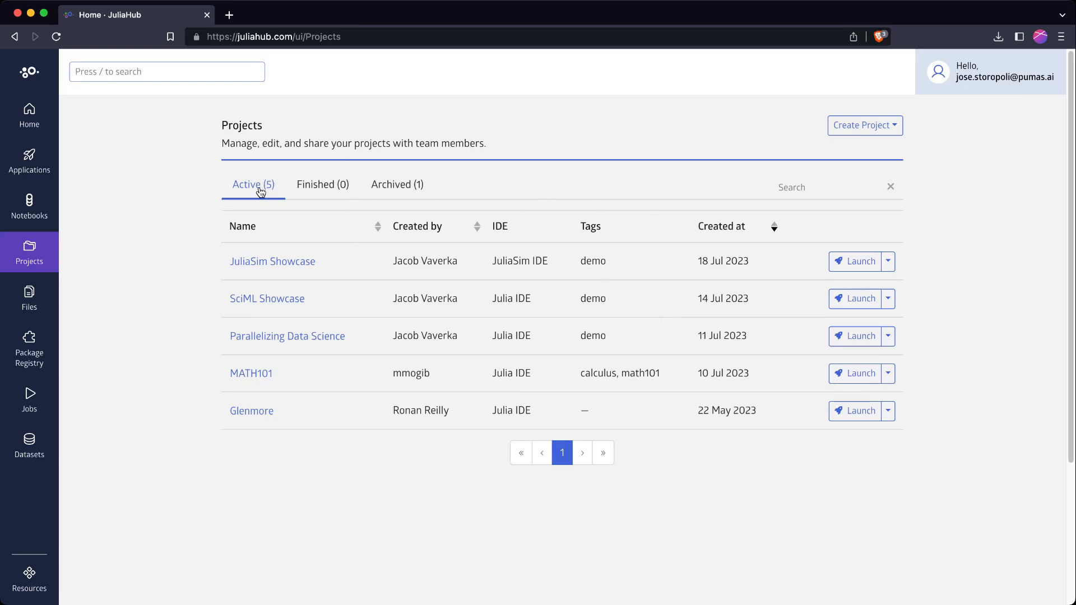
View the finished and archived project lists and return to the active projects.
{"action": "left_click", "coordinate": [319, 187]}
{"action": "left_click", "coordinate": [387, 185]}
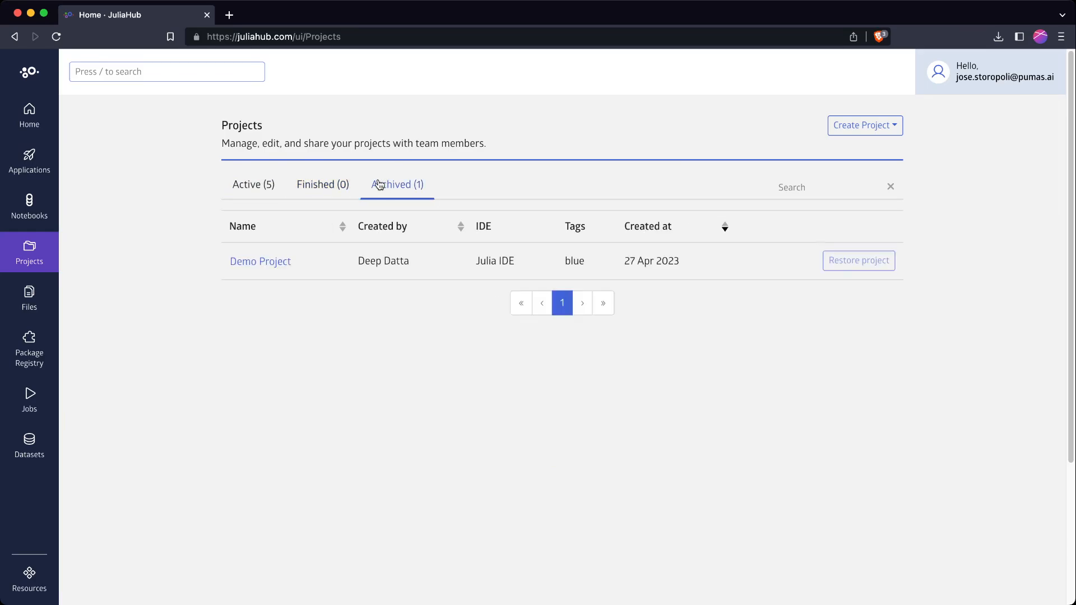
{"action": "left_click", "coordinate": [252, 184]}
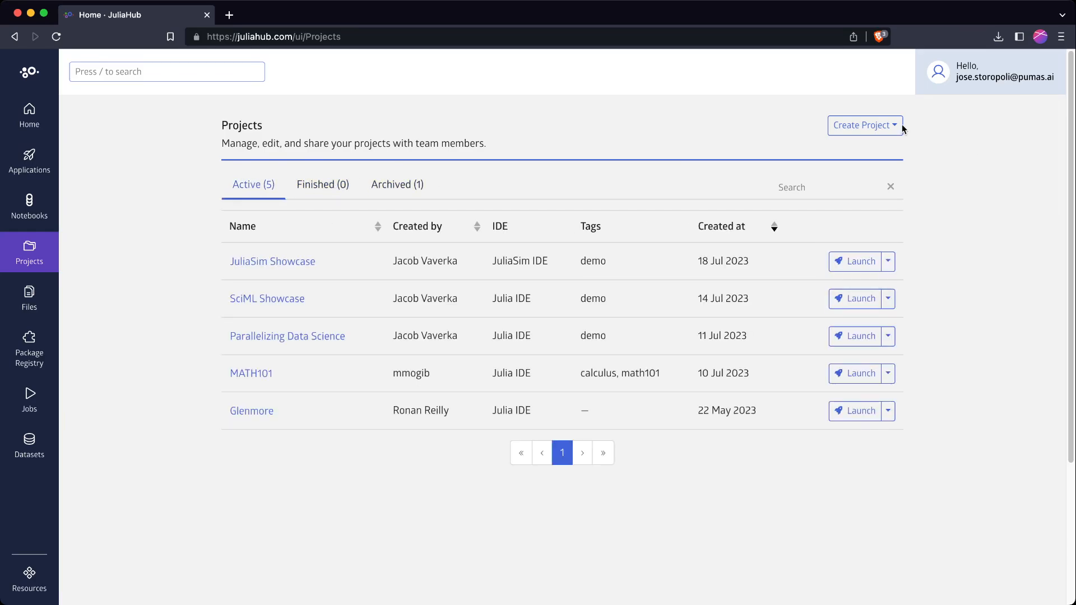
Start a new shared project and name it "My fancy Project".
{"action": "left_click", "coordinate": [883, 127]}
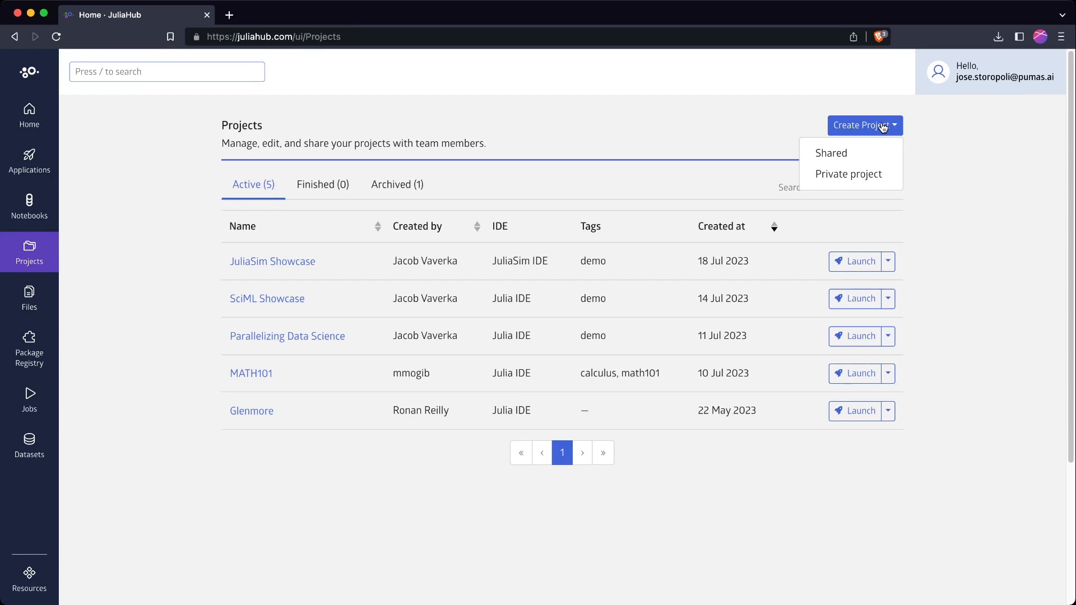
{"action": "left_click", "coordinate": [848, 156]}
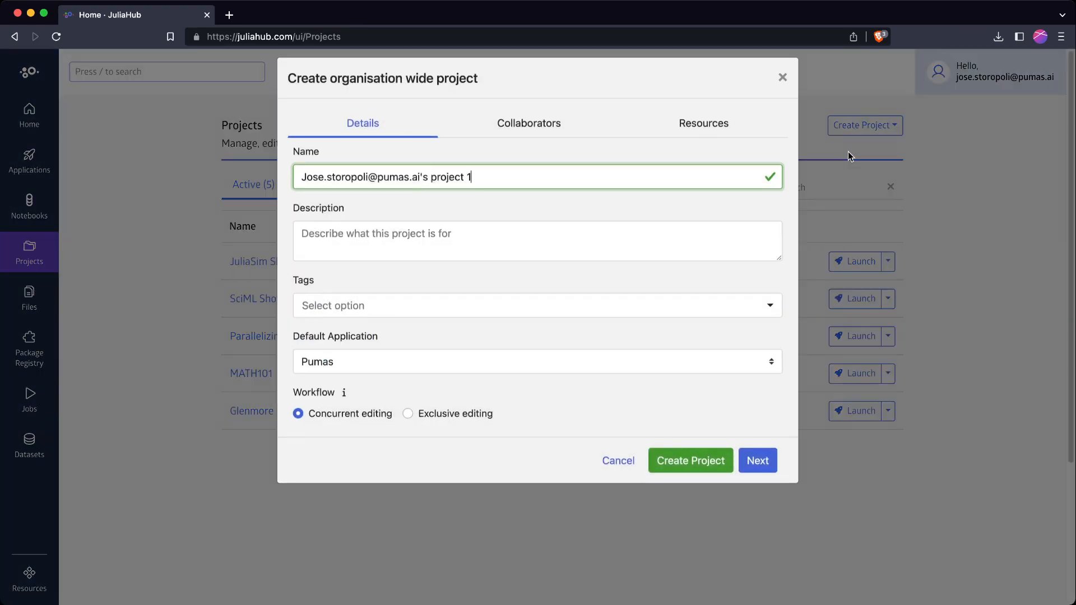
{"action": "left_click_drag", "start_coordinate": [480, 186], "coordinate": [255, 188]}
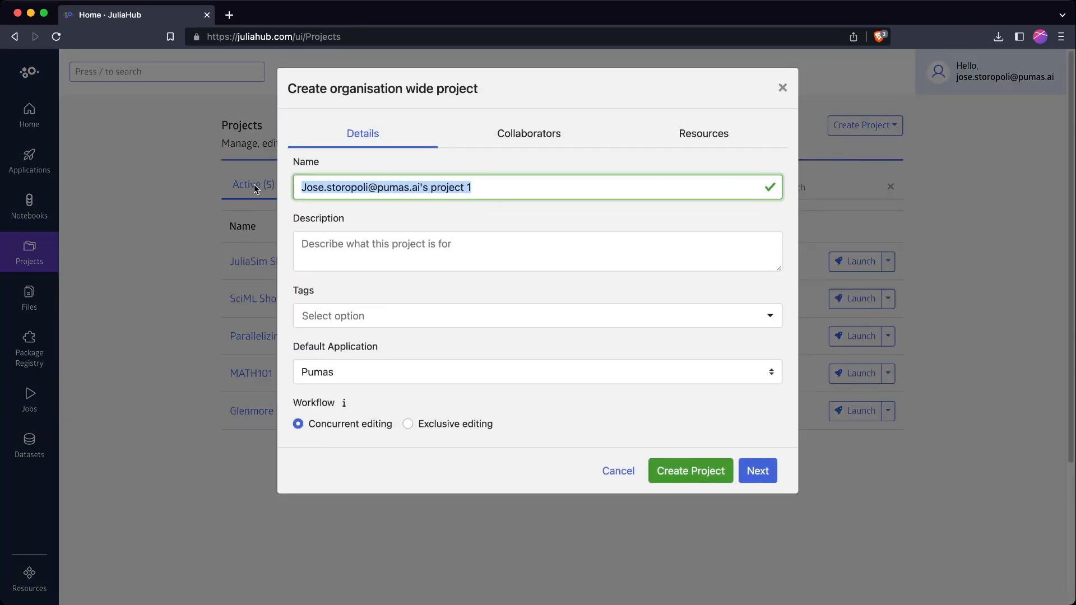
{"action": "type", "text": "My "}
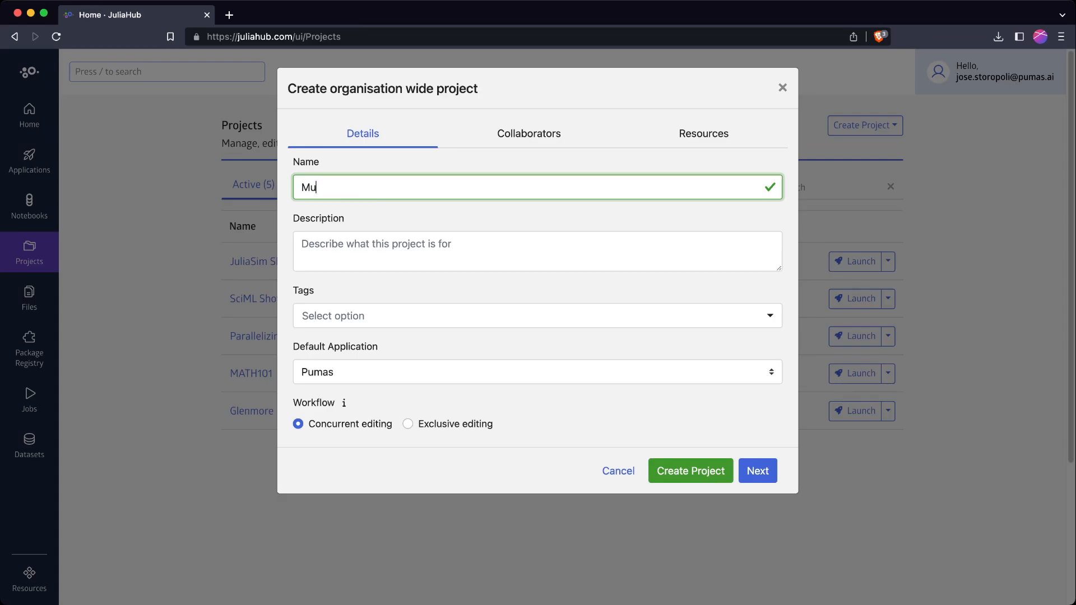
{"action": "type", "text": "fancynew"}
{"action": "key", "text": "BackSpace"}
{"action": "key", "text": "BackSpace"}
{"action": "key", "text": "BackSpace"}
{"action": "type", "text": "Project"}
Enter "This is a very nice and fancy project!" as the project description.
{"action": "left_click", "coordinate": [421, 239]}
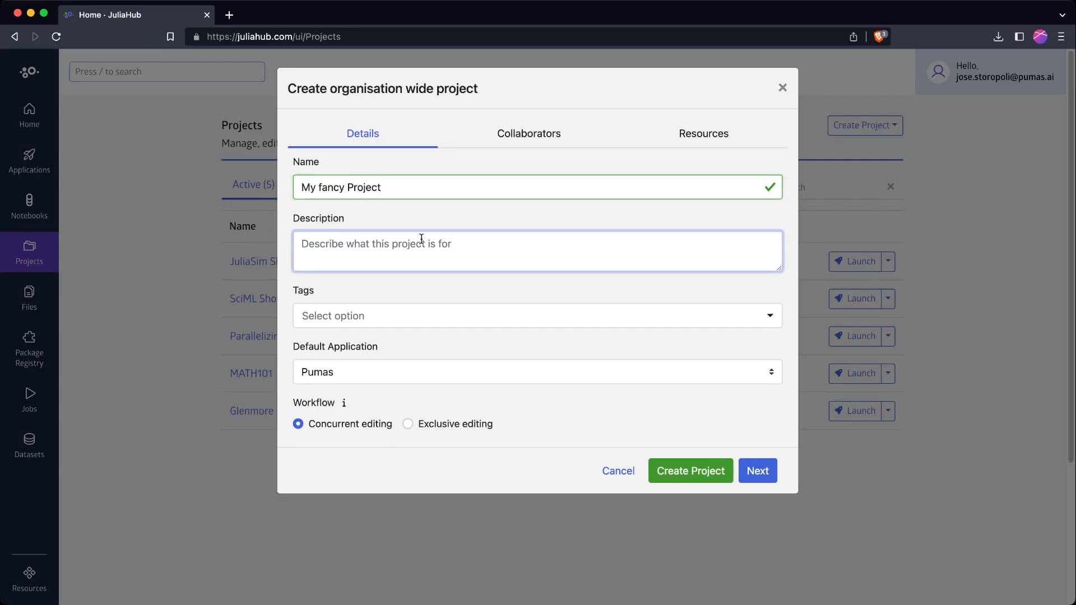
{"action": "type", "text": "This i"}
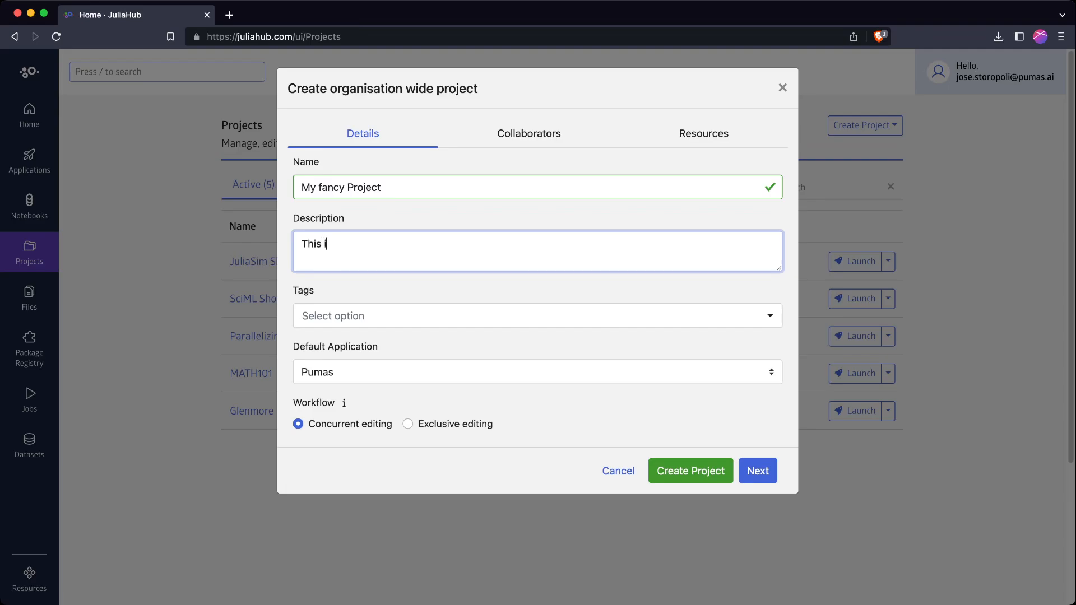
{"action": "type", "text": "s a very nice and fancy project!"}
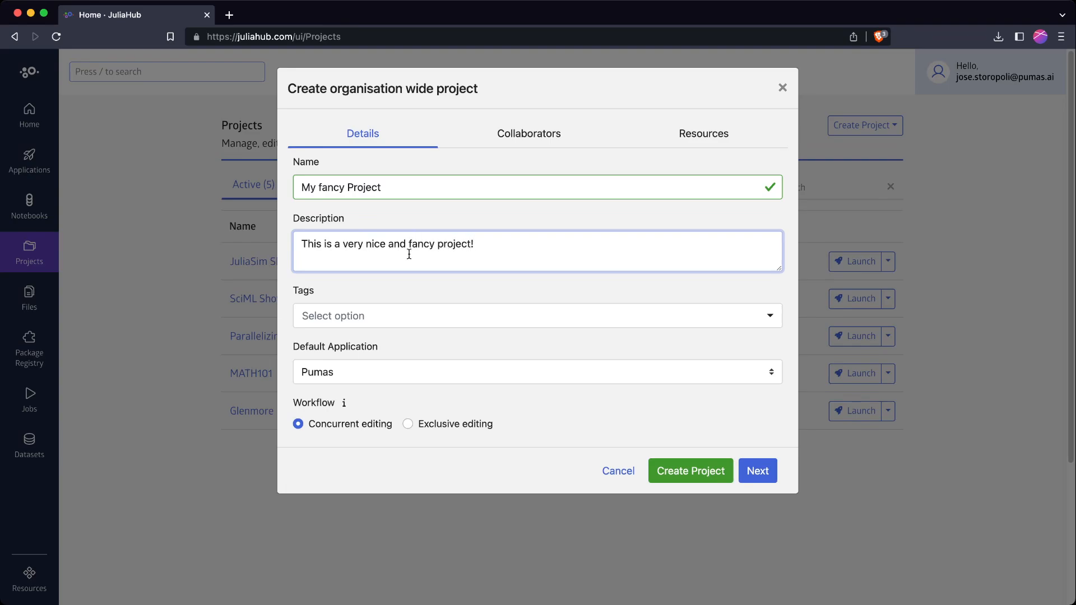
Create the project tags pk, iv and singledose, keeping Pumas as the default application.
{"action": "left_click", "coordinate": [382, 314]}
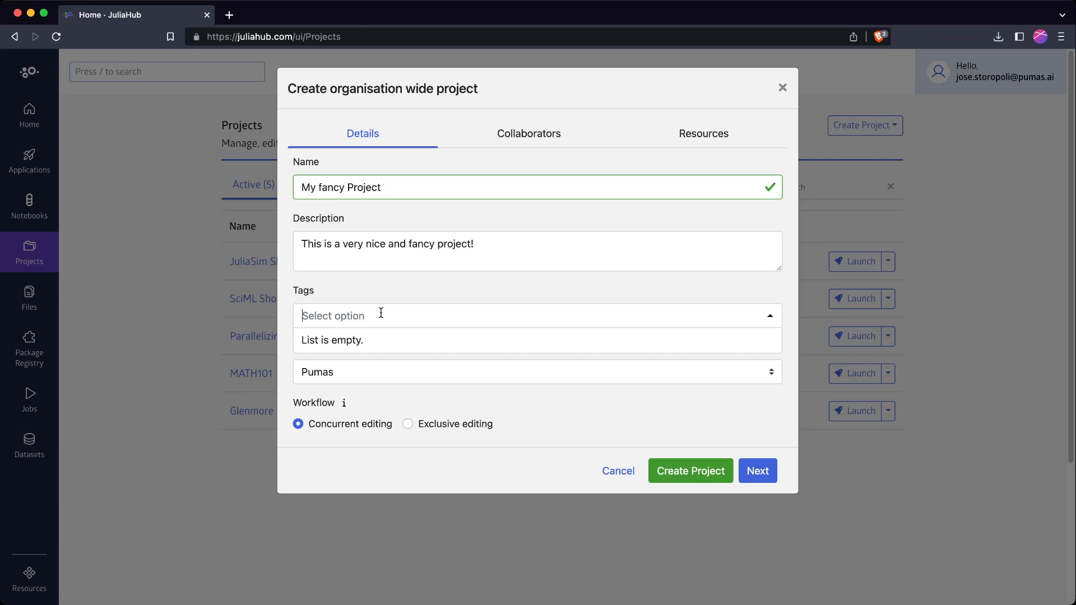
{"action": "type", "text": "pk"}
{"action": "key", "text": "BackSpace"}
{"action": "type", "text": "k"}
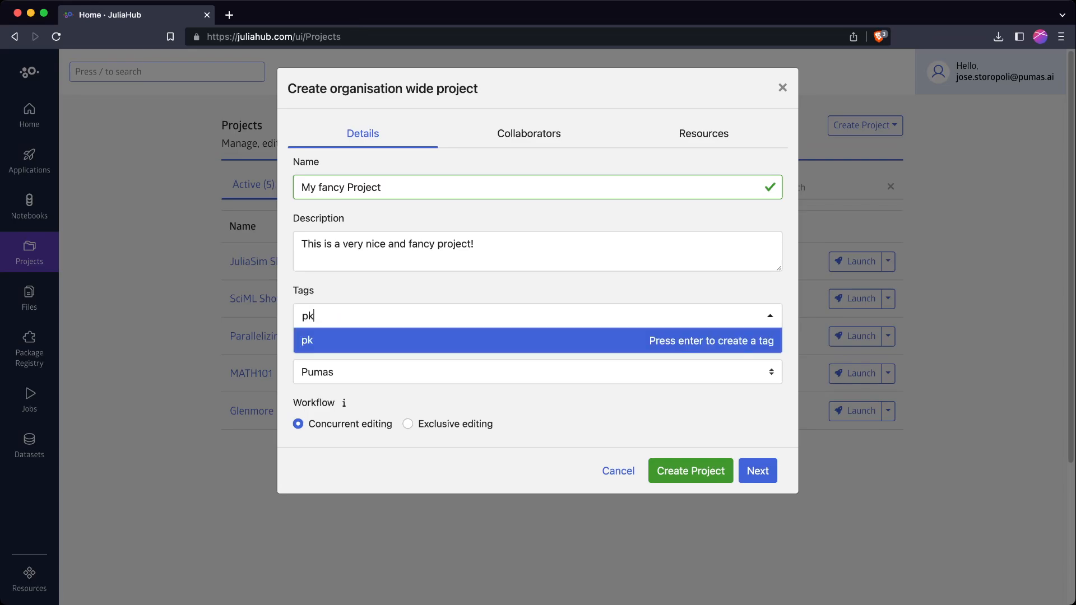
{"action": "key", "text": "Return"}
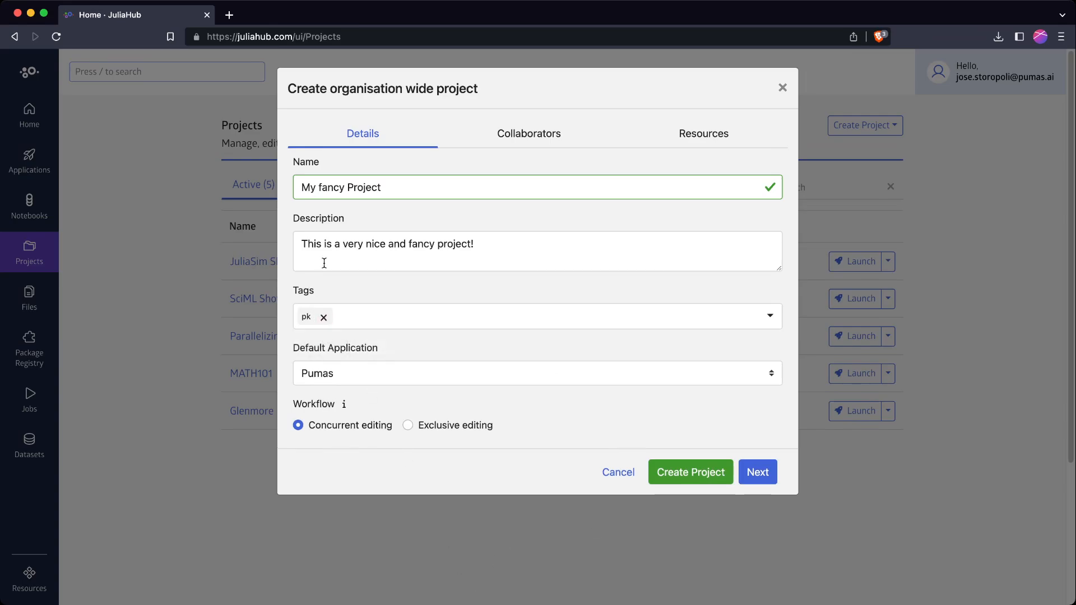
{"action": "left_click", "coordinate": [365, 313]}
{"action": "type", "text": "iv"}
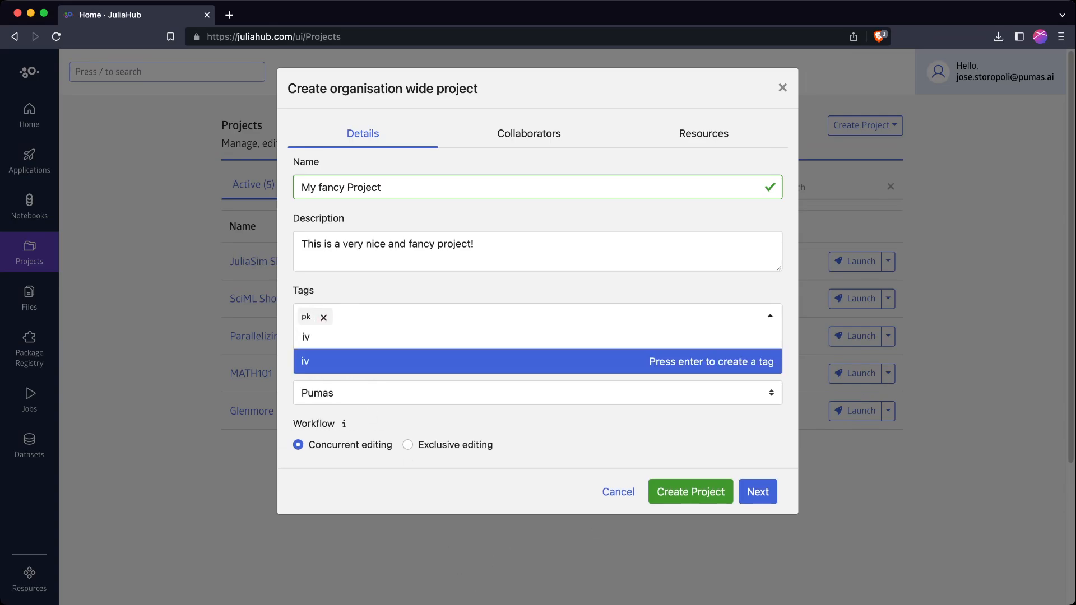
{"action": "key", "text": "Return"}
{"action": "left_click", "coordinate": [441, 315]}
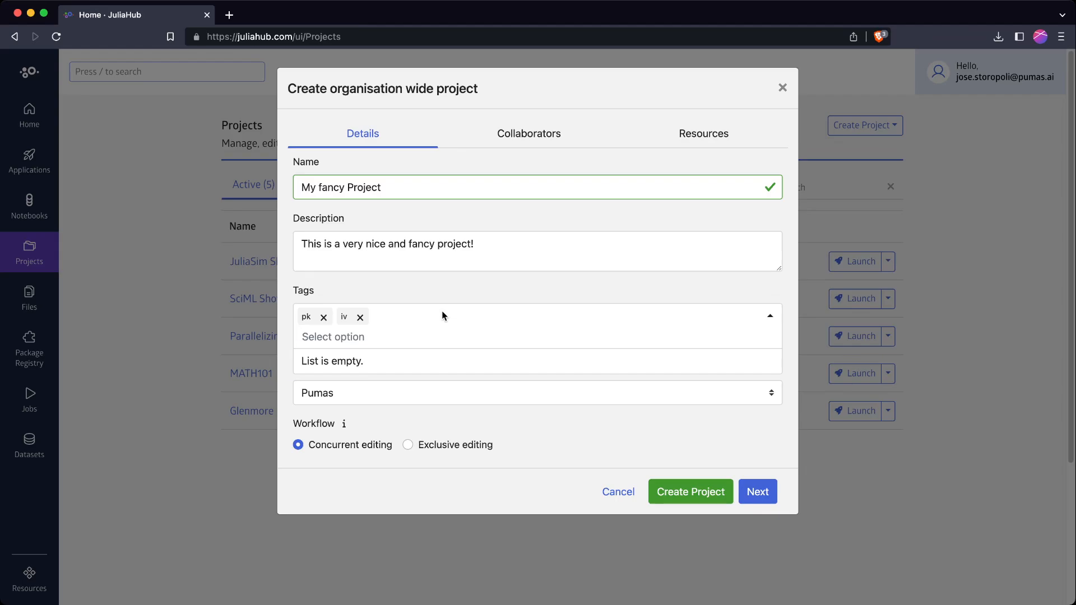
{"action": "type", "text": "sd"}
{"action": "key", "text": "BackSpace"}
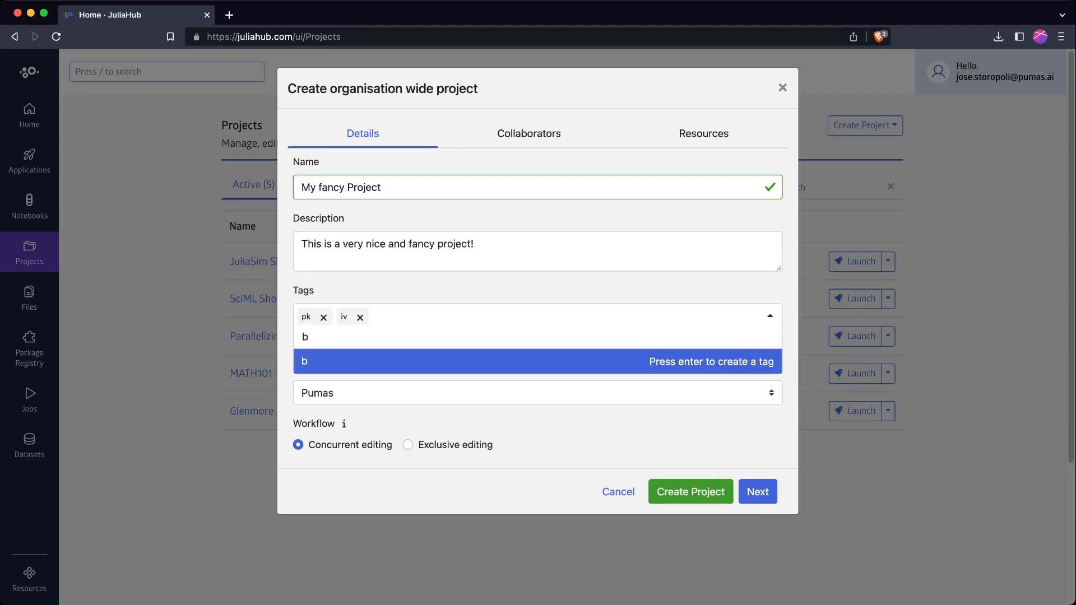
{"action": "type", "text": "ingledose"}
{"action": "key", "text": "Return"}
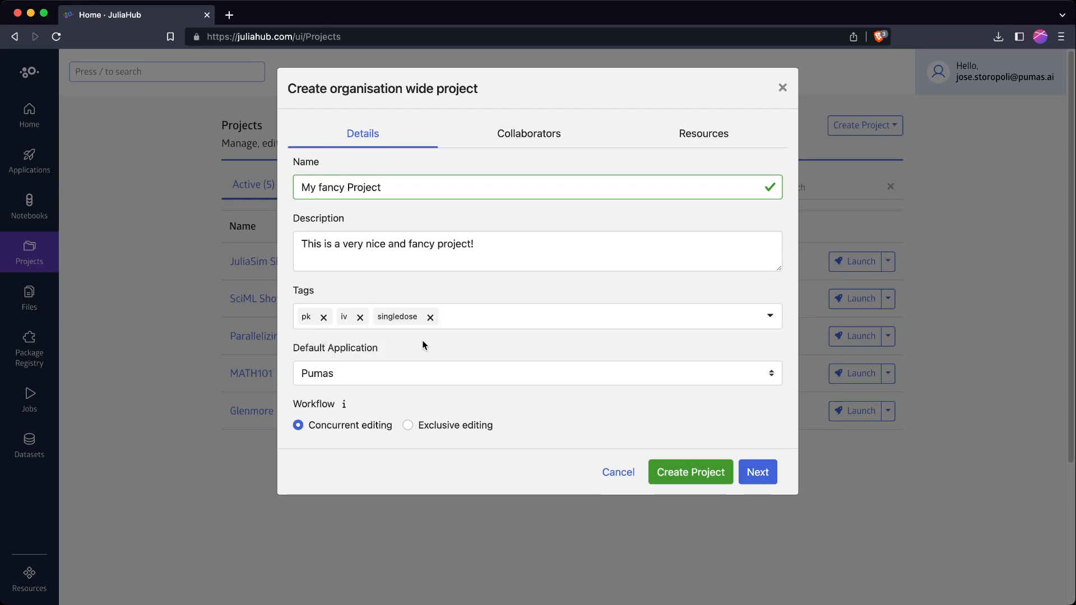
{"action": "left_click", "coordinate": [459, 377]}
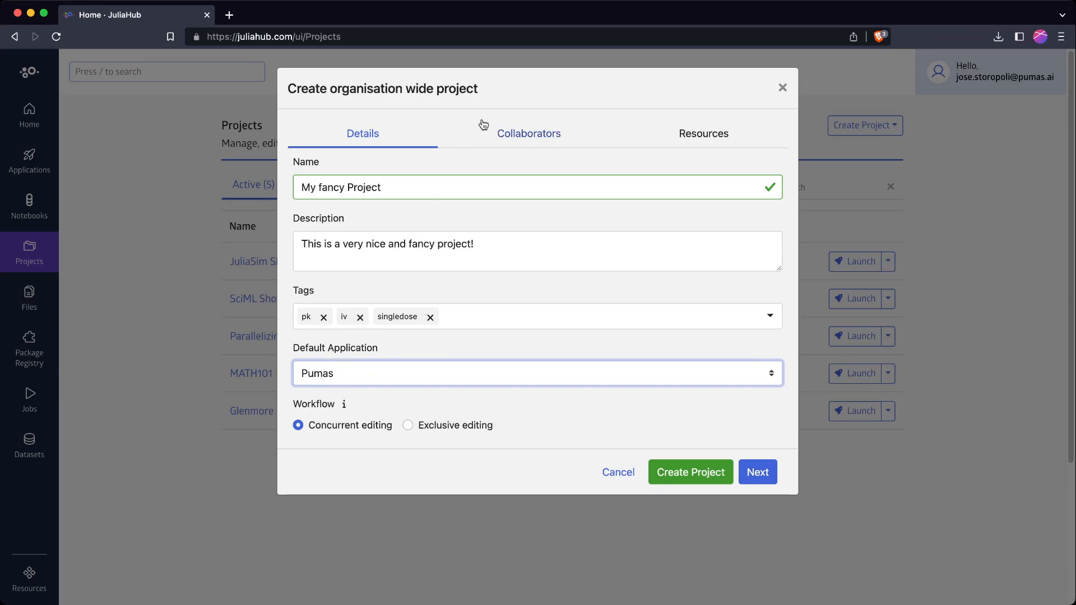
Find the colleague by first name and add them as a project collaborator with the Editor role.
{"action": "left_click", "coordinate": [507, 135]}
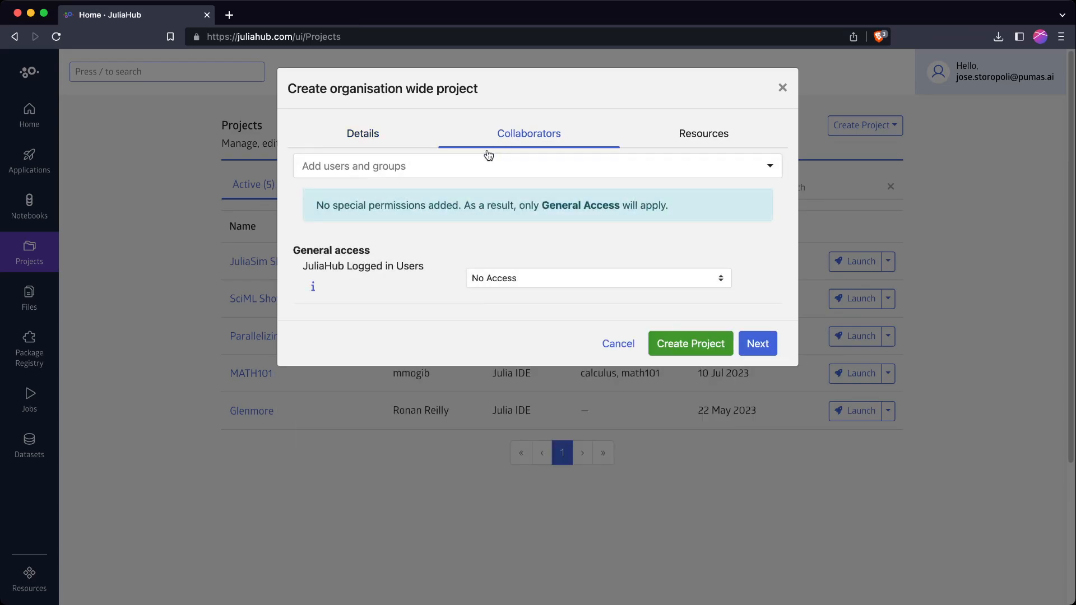
{"action": "left_click", "coordinate": [398, 167]}
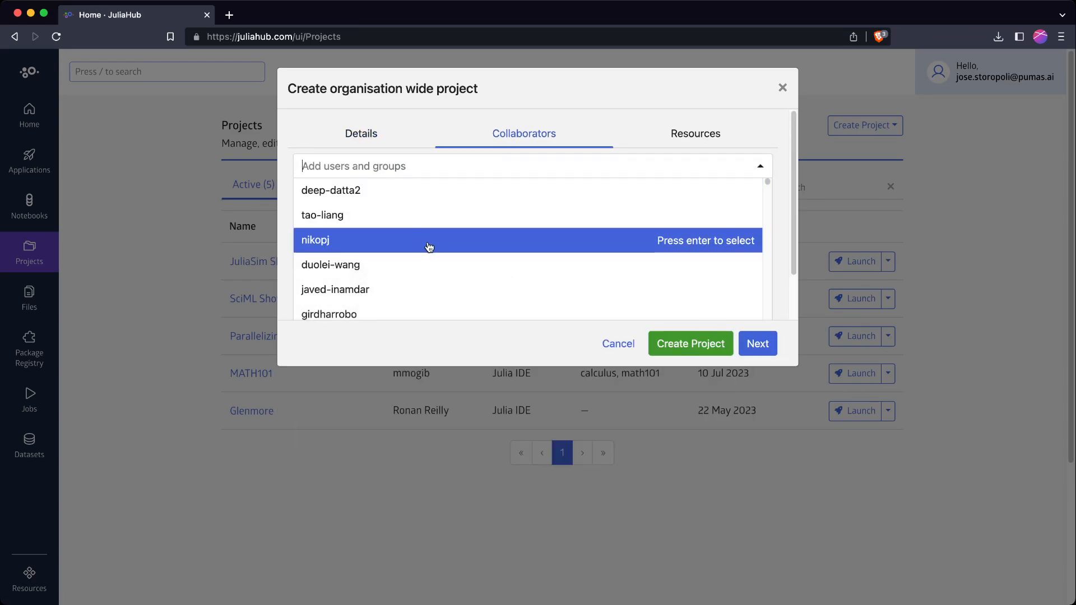
{"action": "scroll", "coordinate": [426, 249], "scroll_direction": "down", "scroll_amount": 3}
{"action": "scroll", "coordinate": [426, 249], "scroll_direction": "up", "scroll_amount": 3}
{"action": "type", "text": "vijay"}
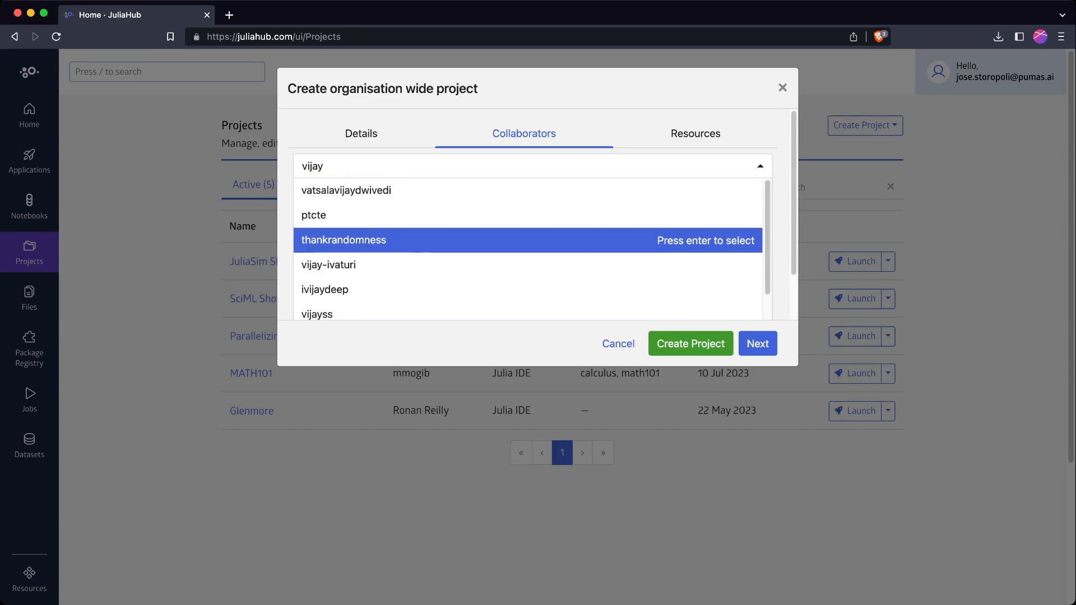
{"action": "key", "text": "BackSpace"}
{"action": "key", "text": "BackSpace"}
{"action": "type", "text": "ay"}
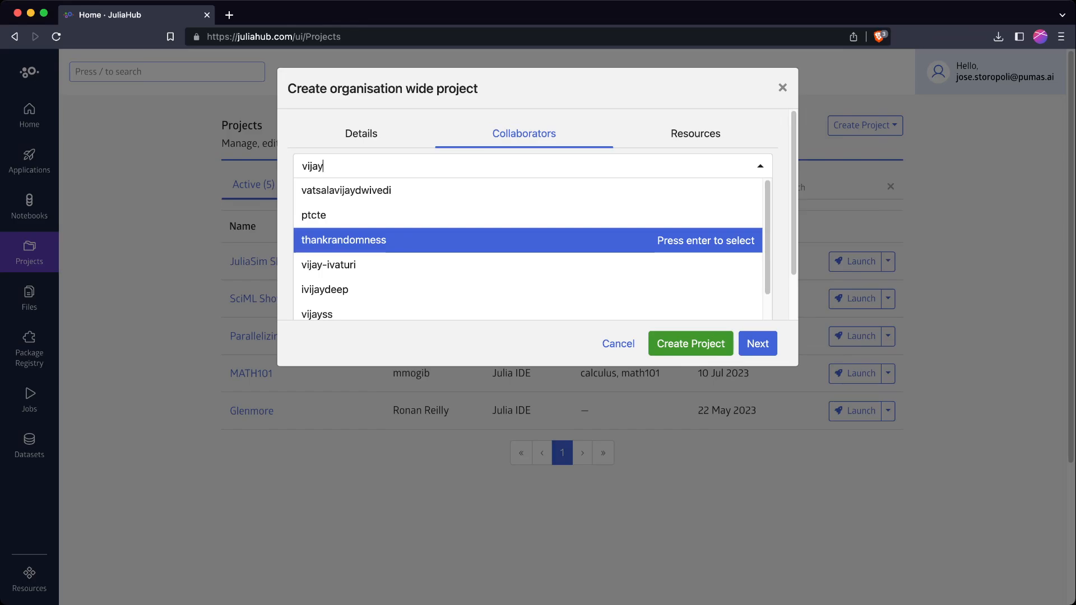
{"action": "left_click", "coordinate": [367, 268]}
{"action": "left_click", "coordinate": [499, 229]}
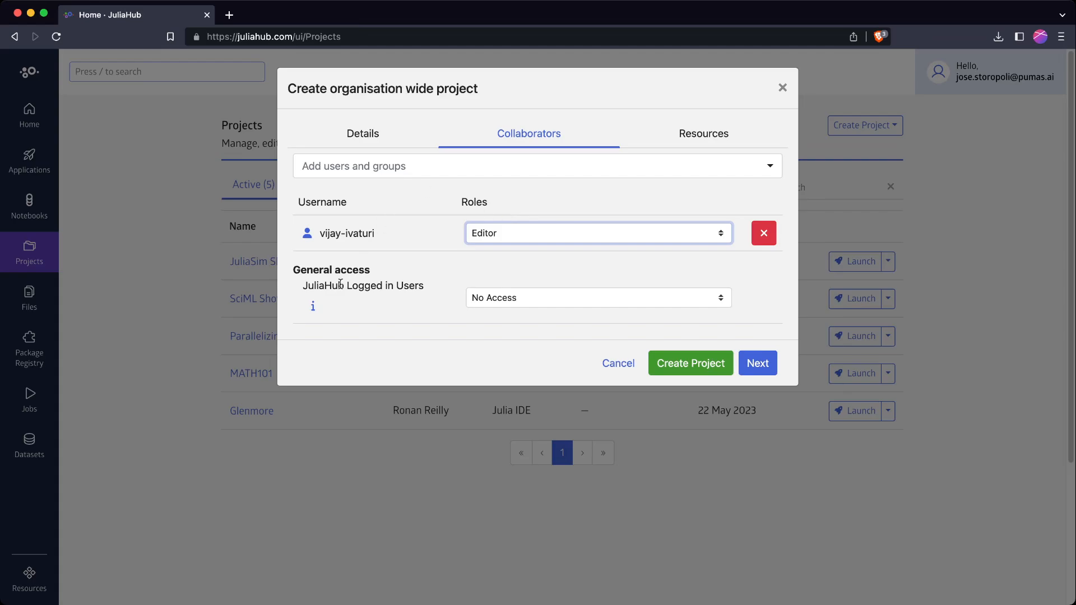
Try the Viewer role for the added collaborator and switch it back to Editor.
{"action": "mouse_move", "coordinate": [313, 305]}
{"action": "left_click_drag", "start_coordinate": [388, 287], "coordinate": [424, 288]}
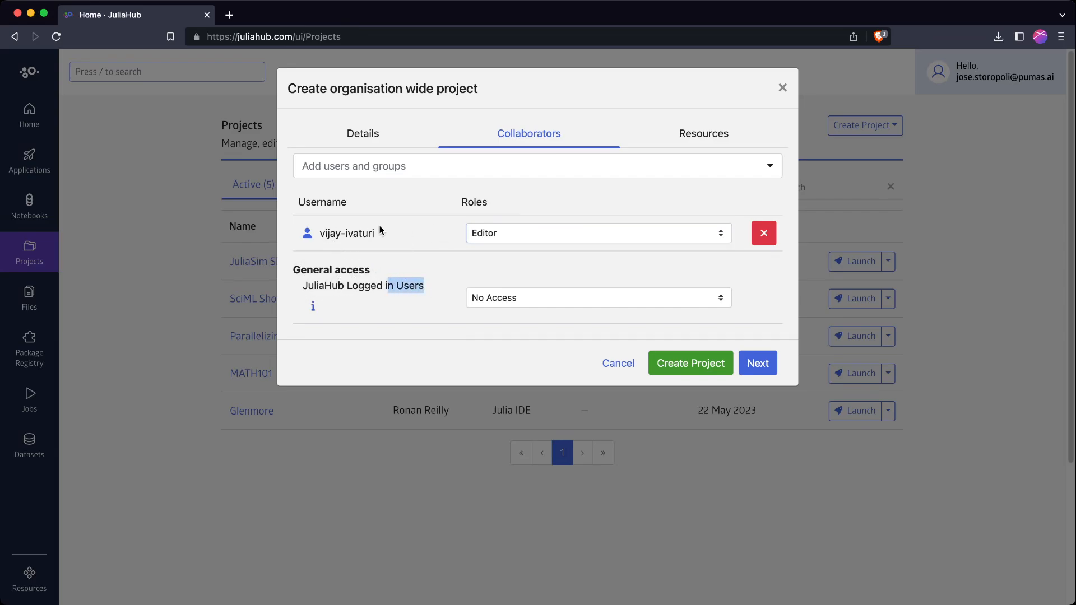
{"action": "left_click", "coordinate": [505, 232]}
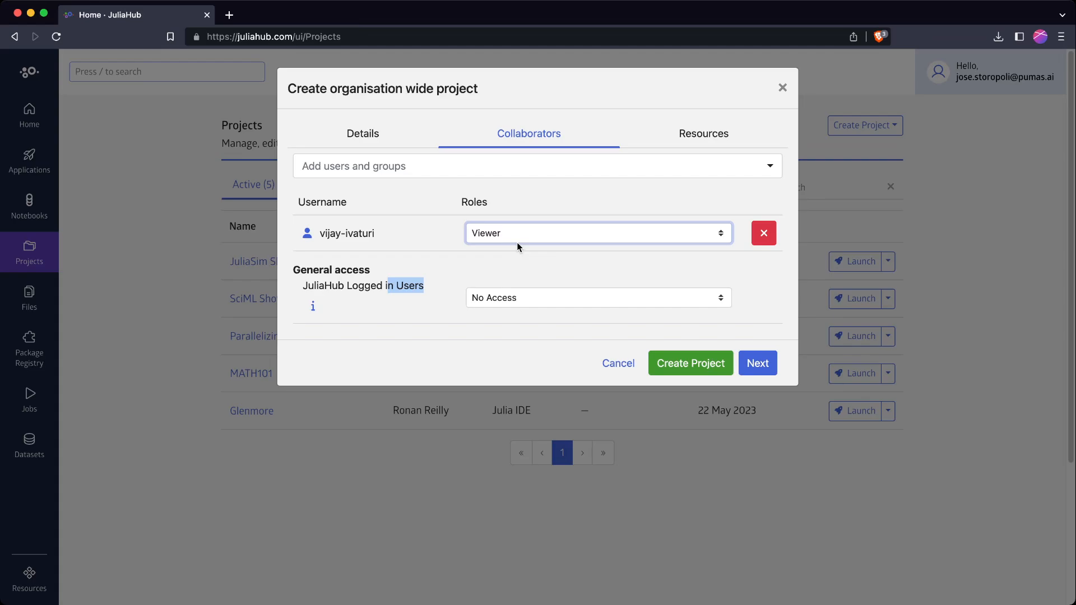
{"action": "left_click", "coordinate": [510, 241]}
{"action": "left_click", "coordinate": [511, 254]}
Review the general access options for JuliaHub logged-in users, keeping No Access selected.
{"action": "left_click", "coordinate": [514, 300]}
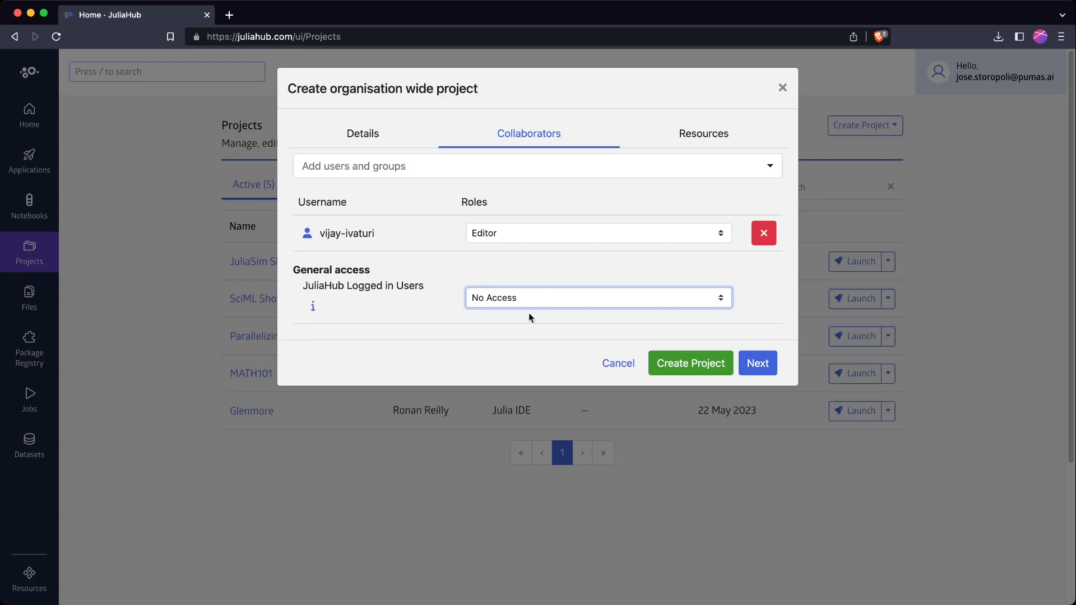
{"action": "left_click_drag", "start_coordinate": [347, 287], "coordinate": [424, 288]}
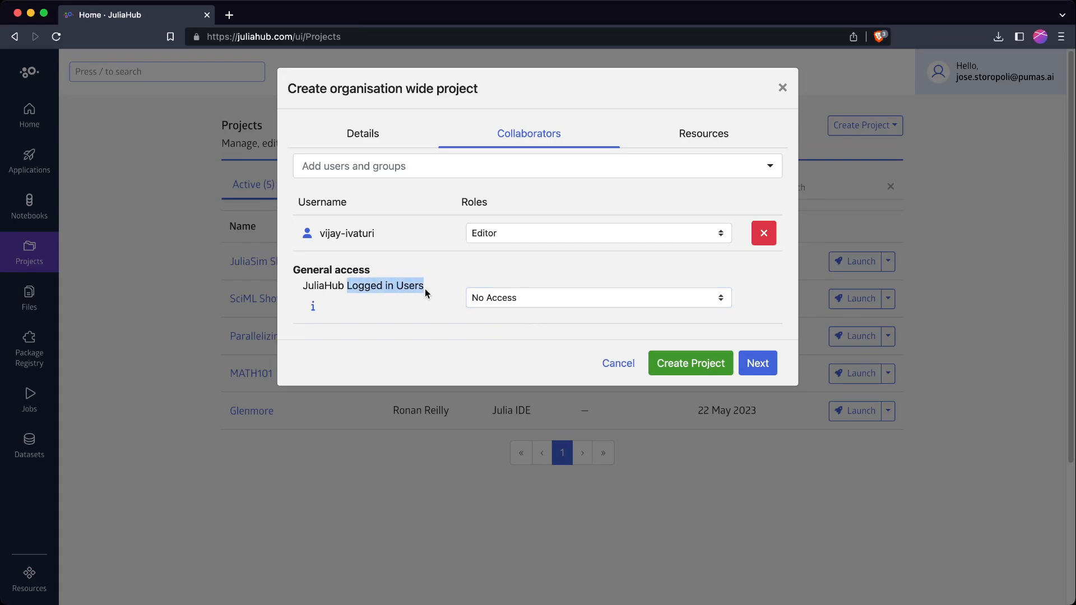
{"action": "left_click", "coordinate": [421, 288]}
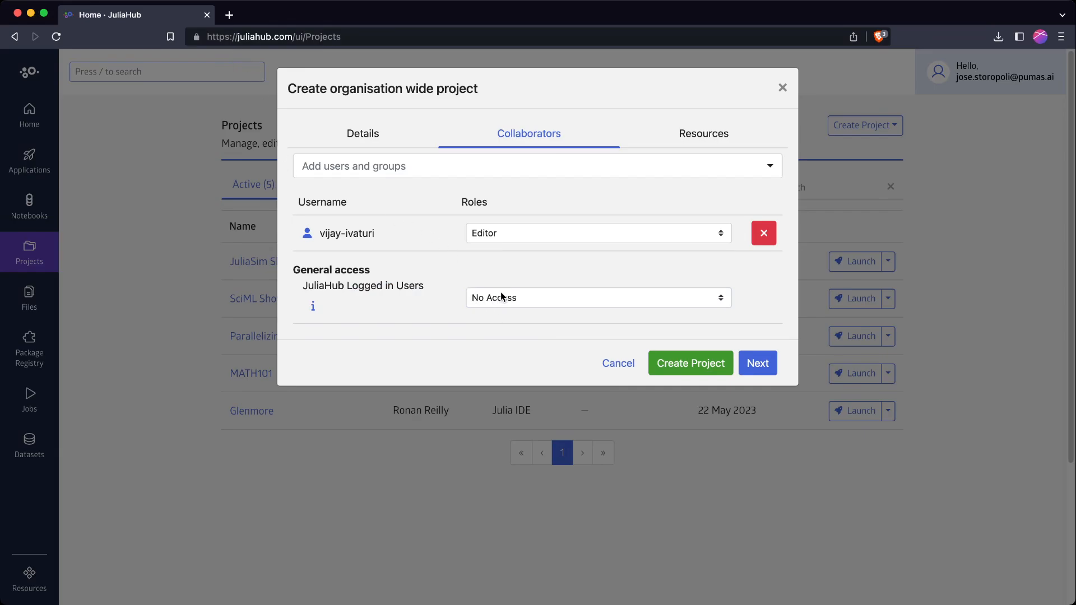
{"action": "left_click_drag", "start_coordinate": [347, 285], "coordinate": [428, 288]}
{"action": "left_click", "coordinate": [428, 288]}
{"action": "left_click", "coordinate": [497, 300]}
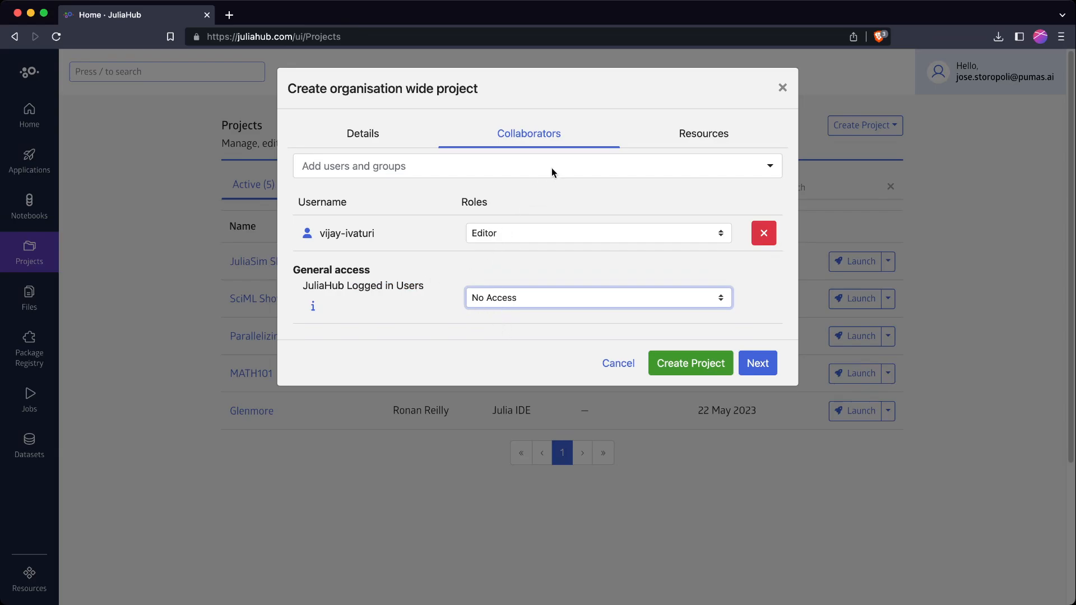
Add a Code folder to the project resources and name it "code".
{"action": "left_click", "coordinate": [737, 129]}
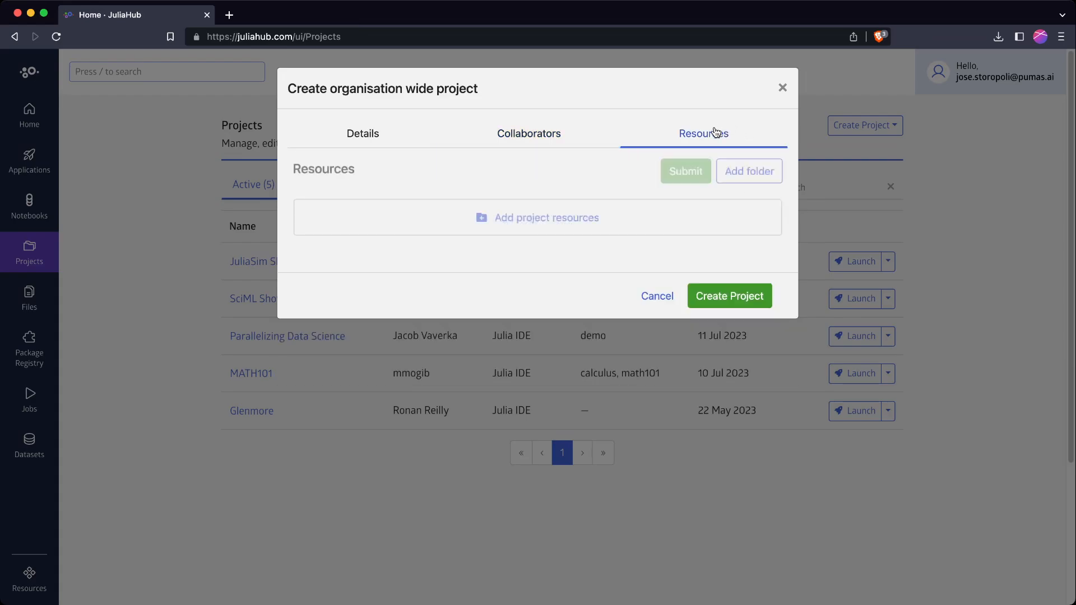
{"action": "left_click", "coordinate": [555, 220]}
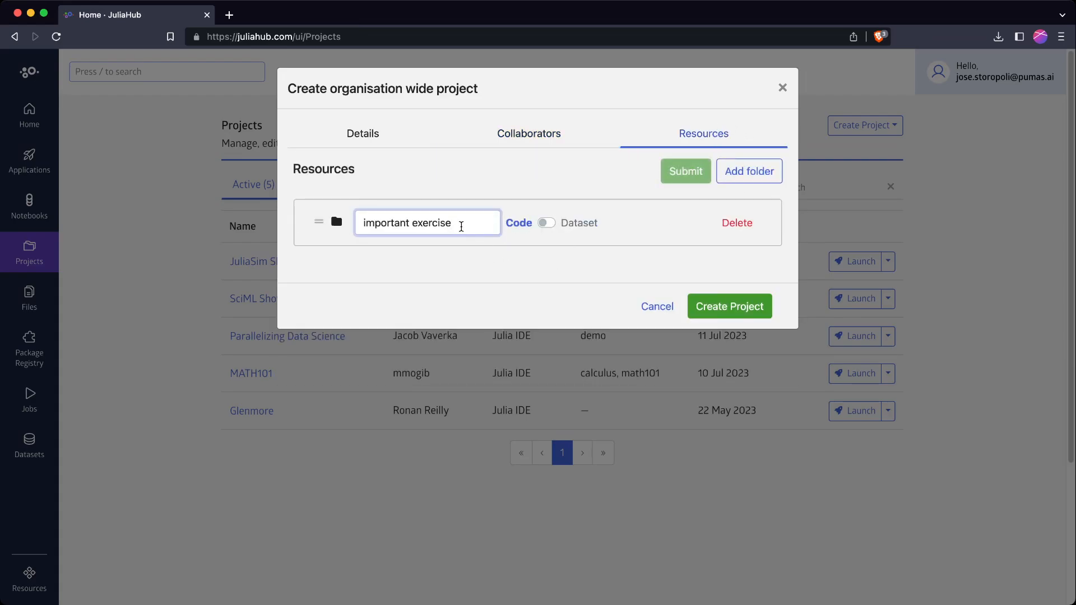
{"action": "triple_click", "coordinate": [404, 223]}
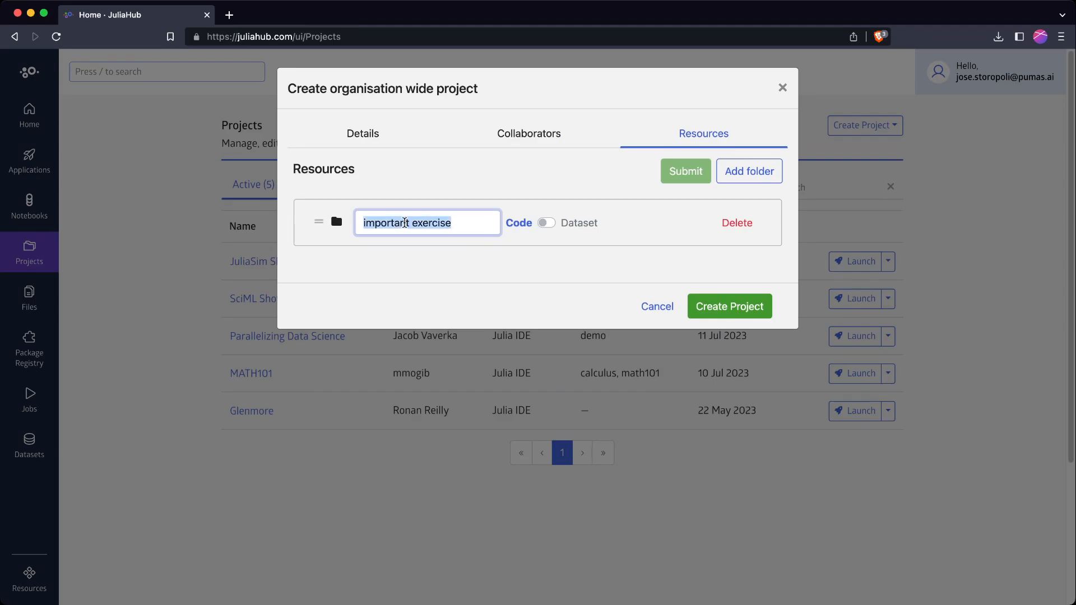
{"action": "type", "text": "code"}
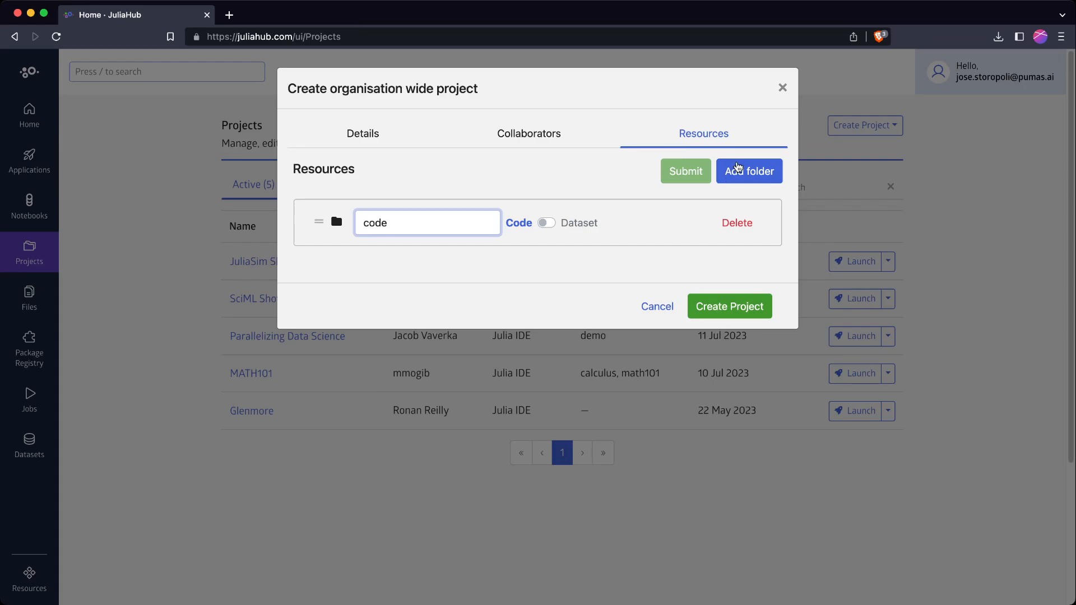
Add a second folder to the project resources as a Dataset folder and name it "data".
{"action": "left_click", "coordinate": [749, 171]}
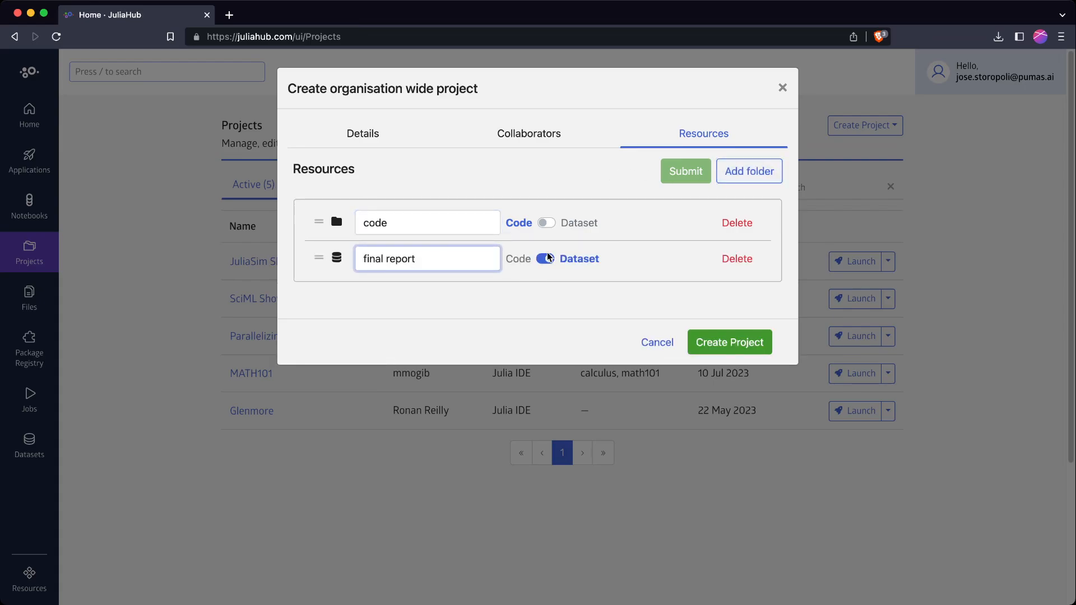
{"action": "left_click", "coordinate": [546, 259]}
{"action": "left_click", "coordinate": [543, 260]}
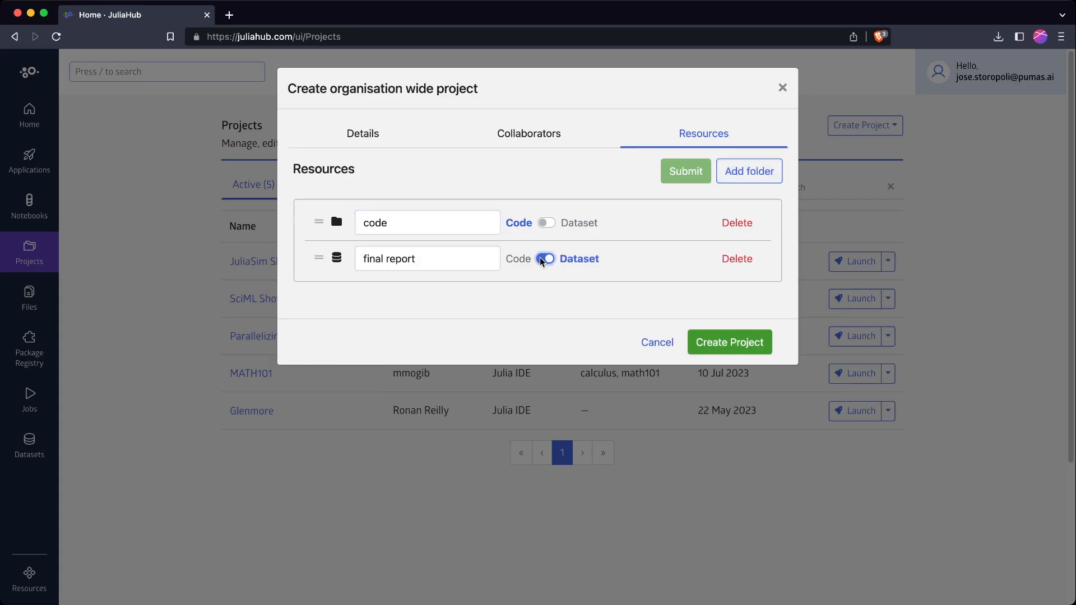
{"action": "left_click", "coordinate": [473, 262]}
{"action": "key", "text": "BackSpace"}
{"action": "key", "text": "BackSpace"}
{"action": "key", "text": "BackSpace"}
{"action": "key", "text": "BackSpace"}
{"action": "key", "text": "BackSpace"}
{"action": "key", "text": "BackSpace"}
{"action": "key", "text": "BackSpace"}
{"action": "key", "text": "BackSpace"}
{"action": "key", "text": "BackSpace"}
{"action": "key", "text": "BackSpace"}
{"action": "key", "text": "BackSpace"}
{"action": "key", "text": "BackSpace"}
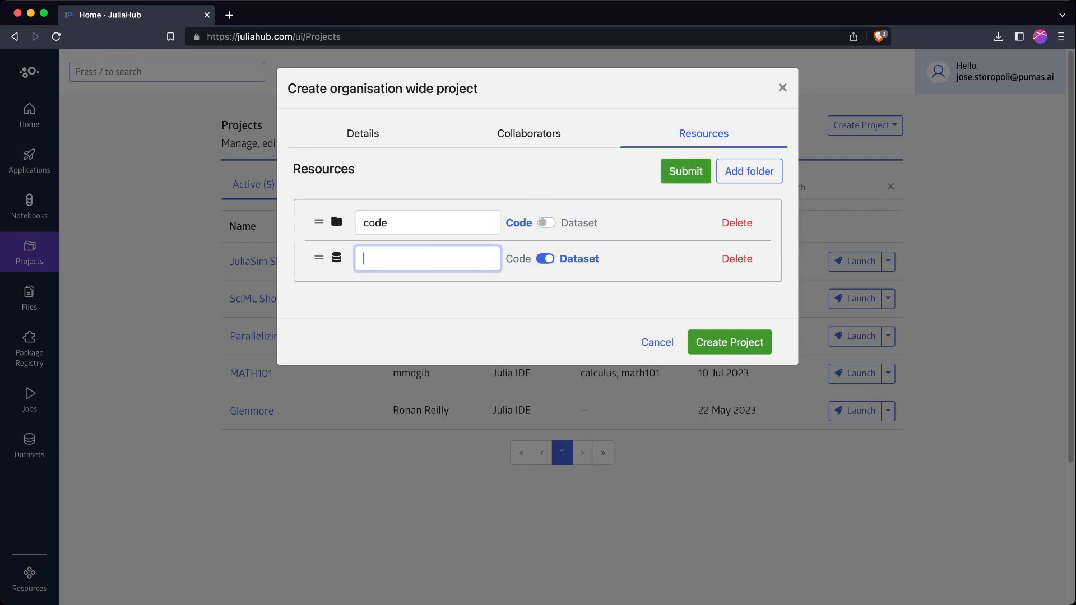
{"action": "type", "text": "data"}
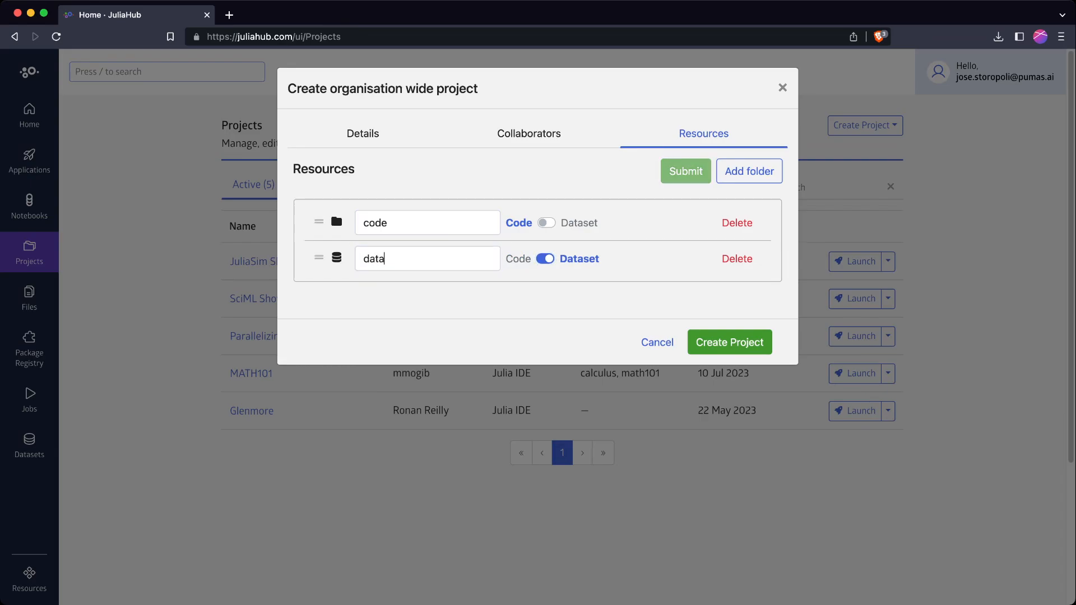
{"action": "key", "text": "BackSpace"}
{"action": "key", "text": "BackSpace"}
{"action": "key", "text": "BackSpace"}
{"action": "key", "text": "BackSpace"}
{"action": "type", "text": "data"}
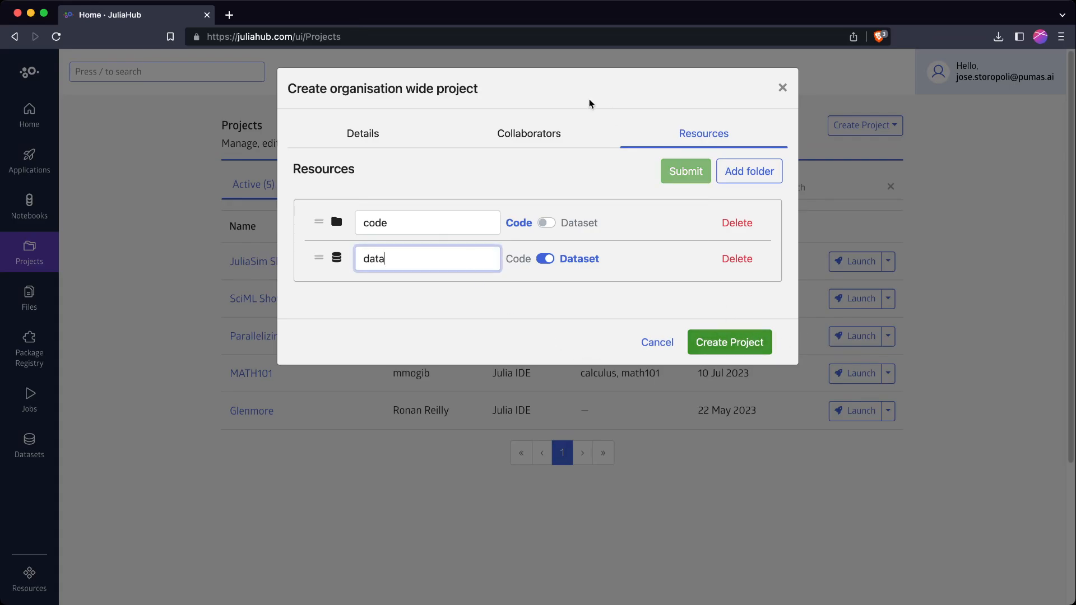
Review the project's details, collaborators and resources once more, and create the project.
{"action": "left_click", "coordinate": [558, 138]}
{"action": "left_click", "coordinate": [356, 137]}
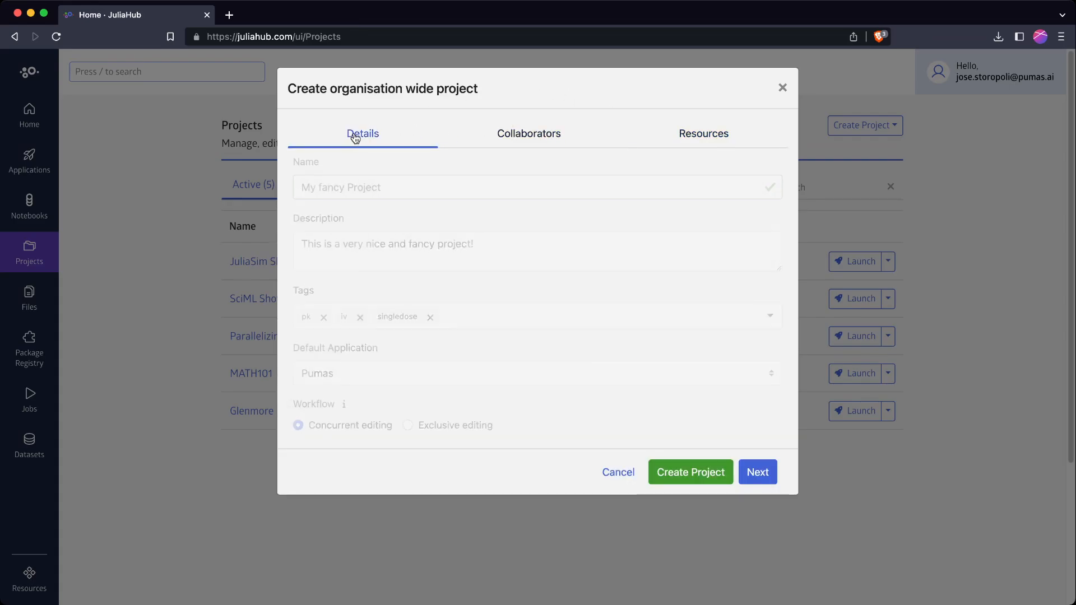
{"action": "left_click", "coordinate": [678, 138]}
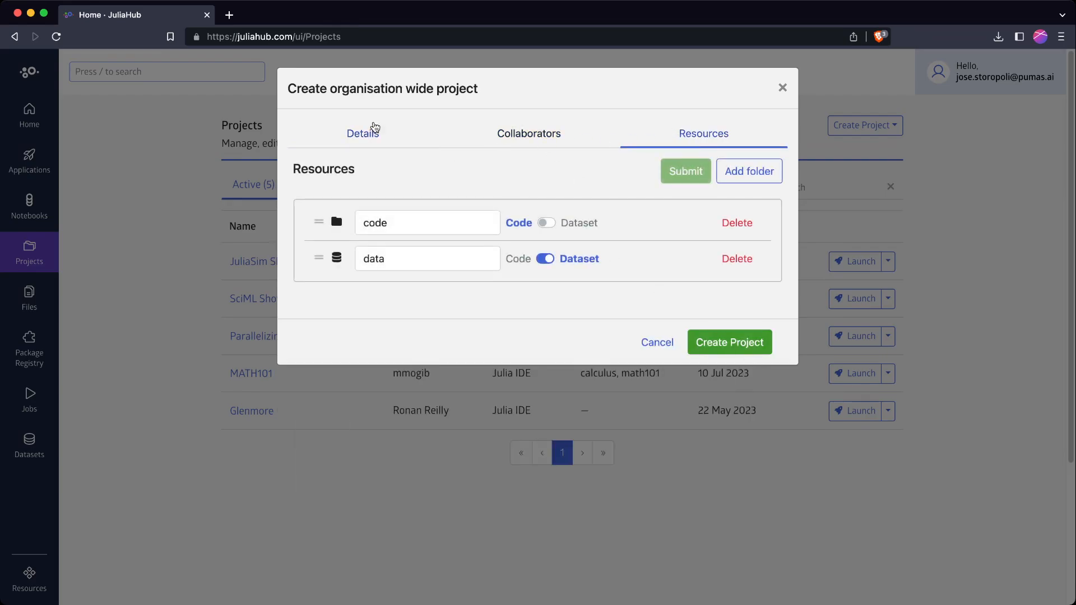
{"action": "left_click", "coordinate": [363, 133]}
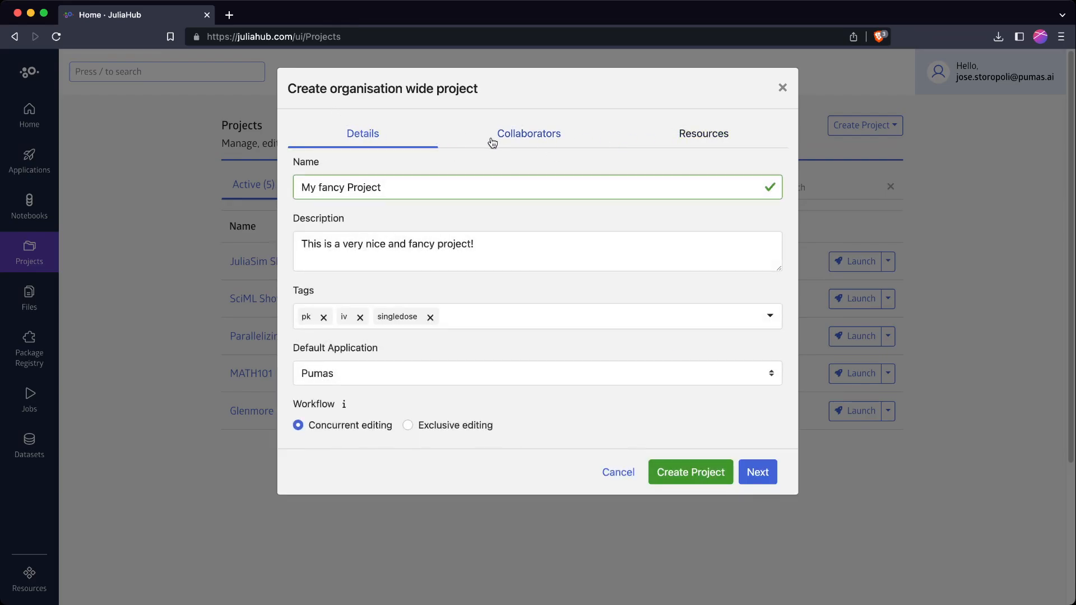
{"action": "left_click", "coordinate": [694, 132]}
{"action": "left_click", "coordinate": [739, 347]}
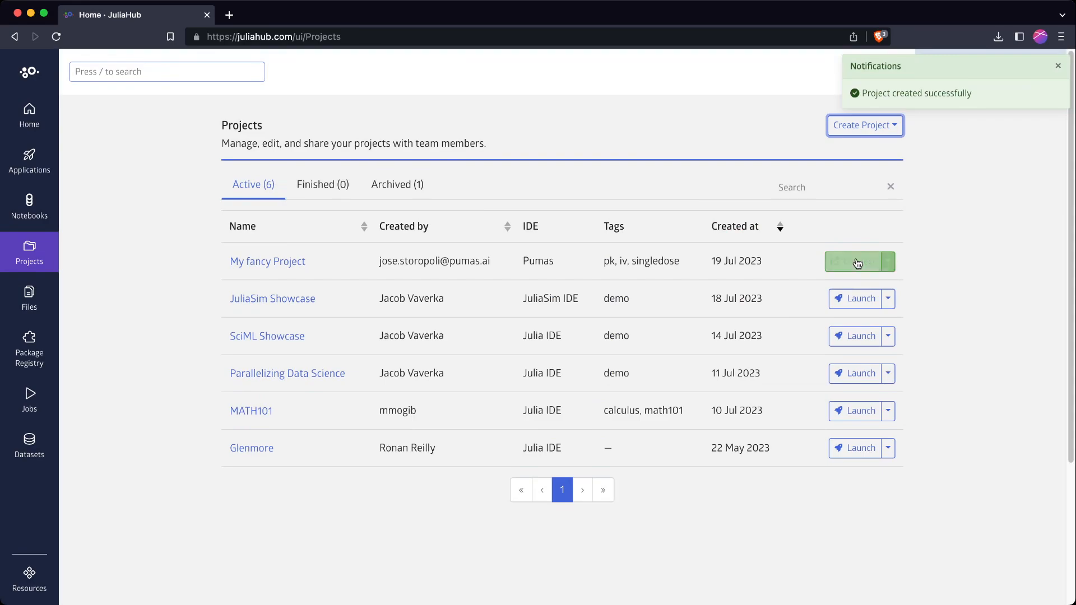
Review the launch and management options of "My fancy Project" in the projects list and open its project page.
{"action": "left_click", "coordinate": [889, 262]}
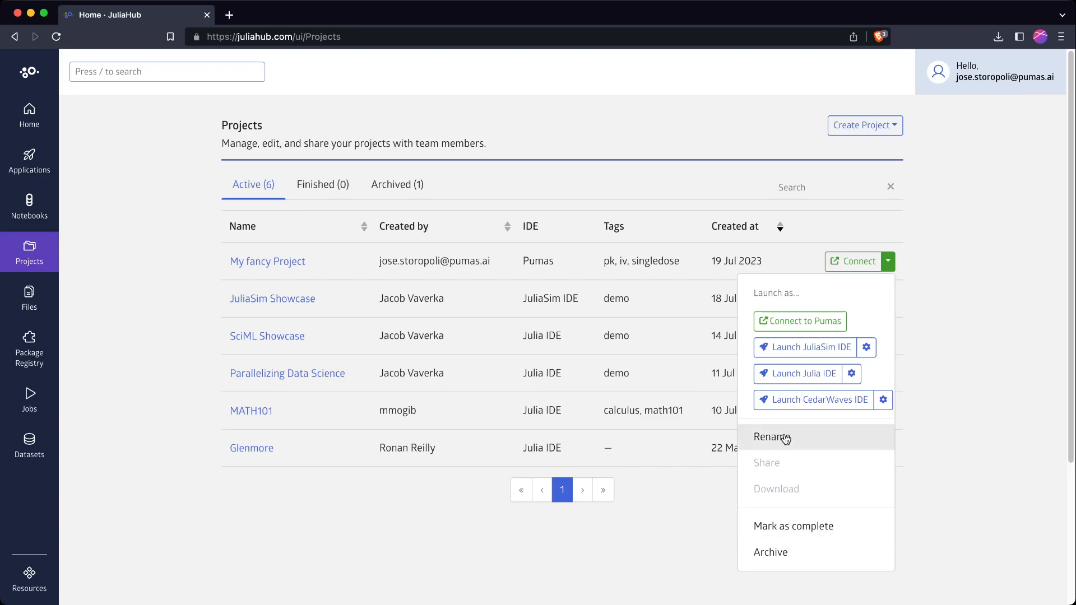
{"action": "left_click", "coordinate": [935, 388]}
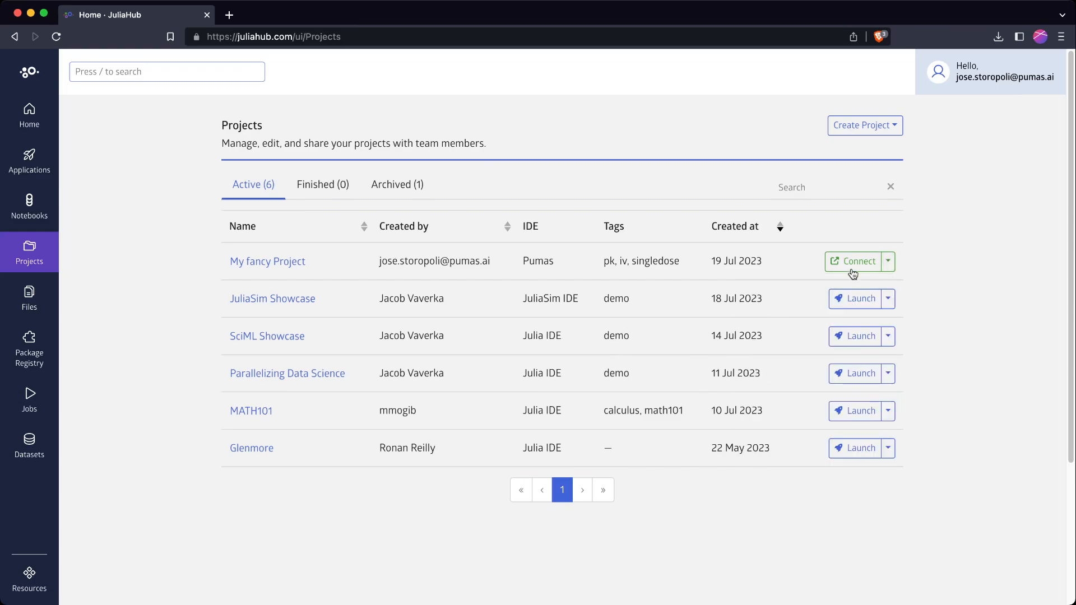
{"action": "left_click", "coordinate": [261, 262]}
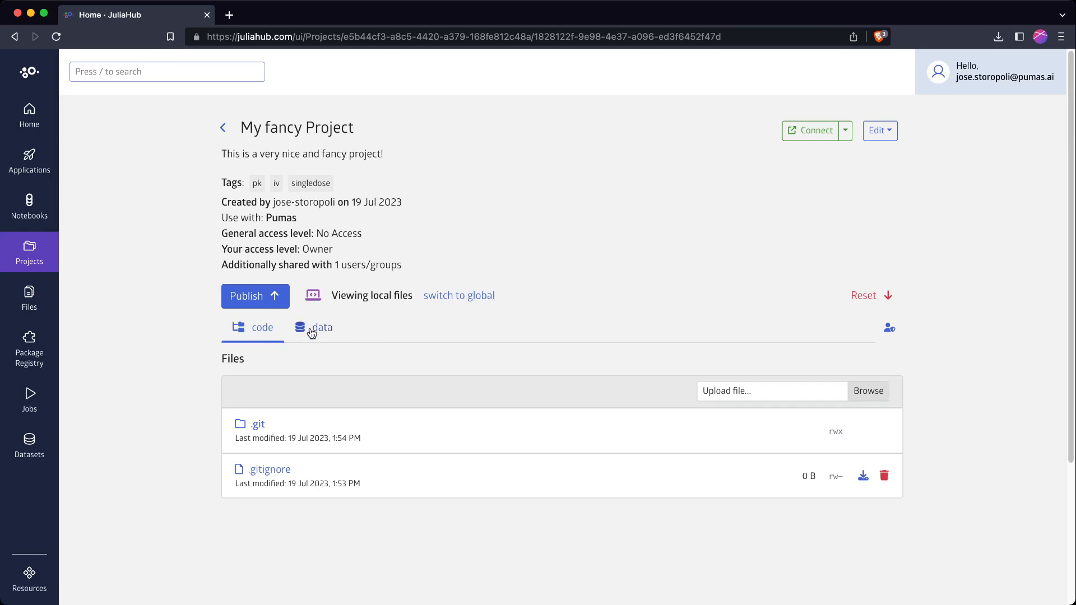
Review the project's resource management page with its code and data folders, and return to the project page.
{"action": "left_click", "coordinate": [890, 132]}
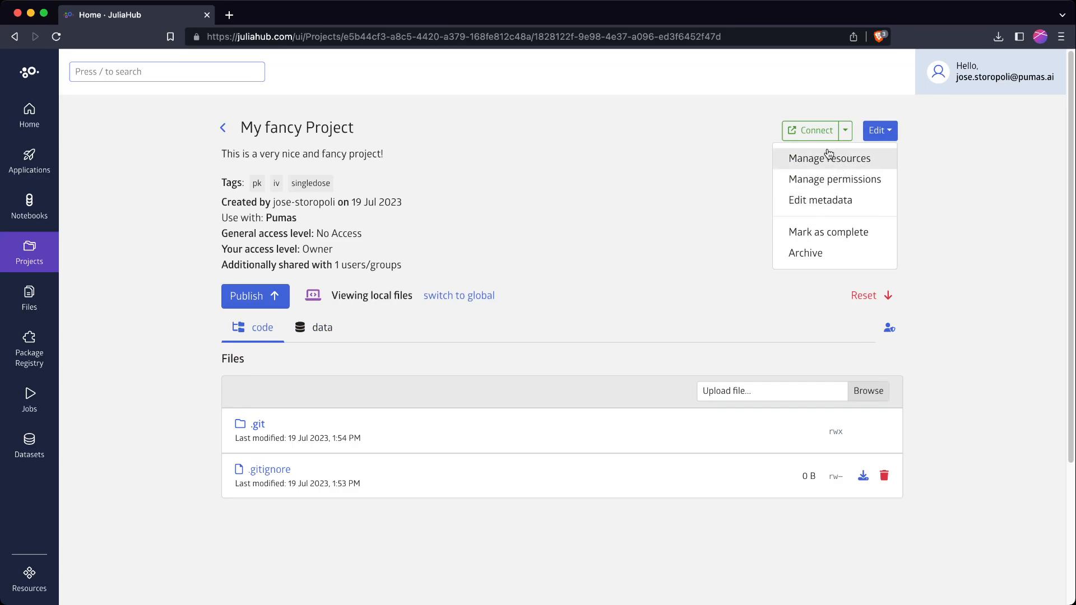
{"action": "left_click", "coordinate": [794, 159]}
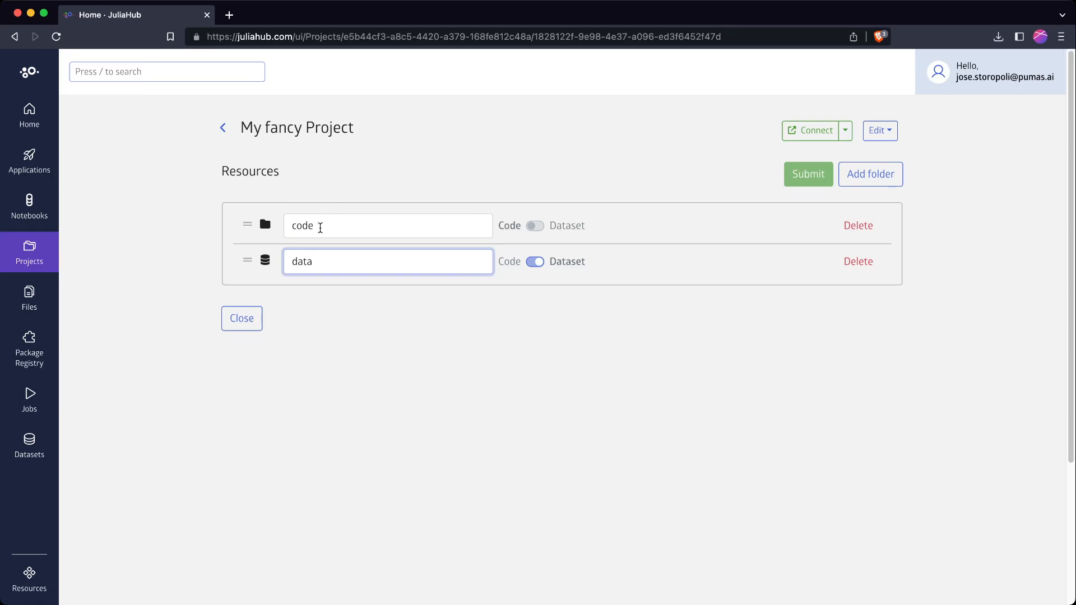
{"action": "left_click", "coordinate": [320, 227]}
{"action": "mouse_move", "coordinate": [247, 224]}
{"action": "left_mouse_down"}
{"action": "mouse_move", "coordinate": [258, 223]}
{"action": "mouse_move", "coordinate": [261, 247]}
{"action": "mouse_move", "coordinate": [253, 238]}
{"action": "mouse_move", "coordinate": [249, 259]}
{"action": "mouse_move", "coordinate": [252, 233]}
{"action": "left_mouse_up"}
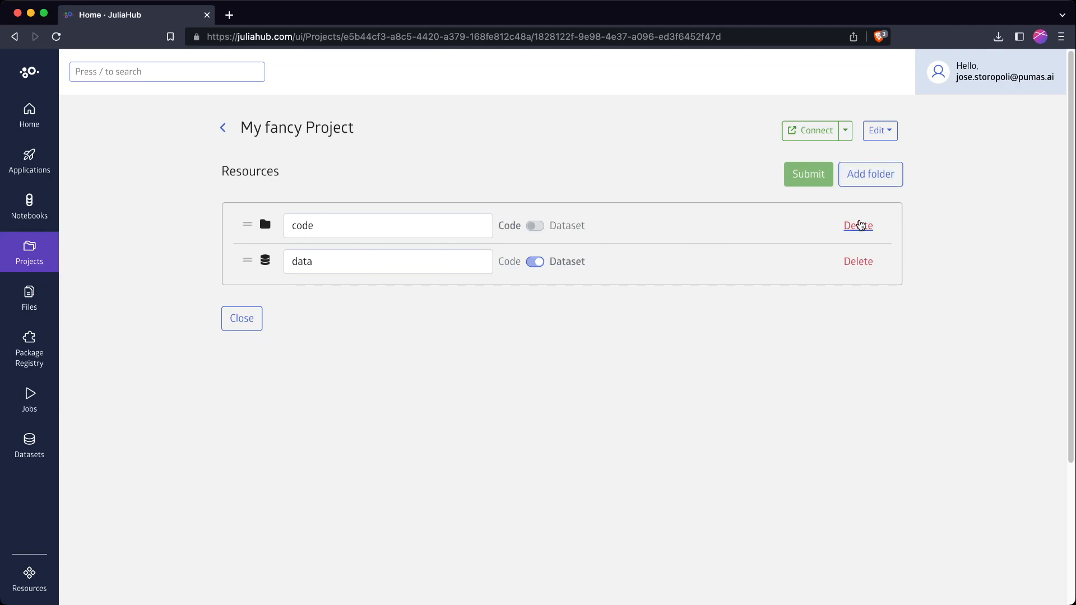
{"action": "left_click", "coordinate": [223, 129]}
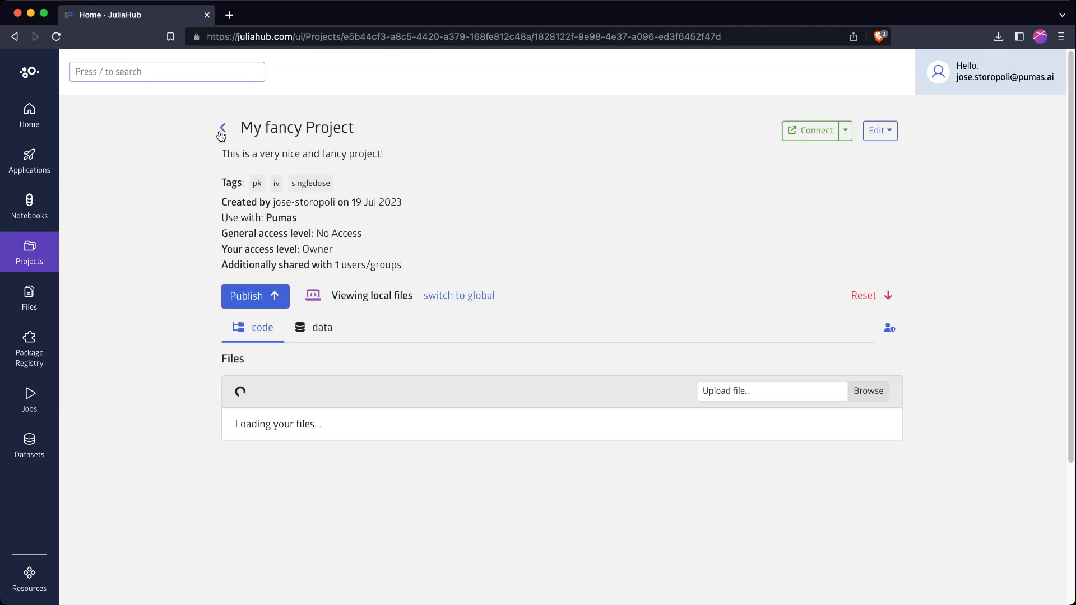
In the project's permissions, find a second colleague by first name and add them as a collaborator.
{"action": "left_click", "coordinate": [878, 129]}
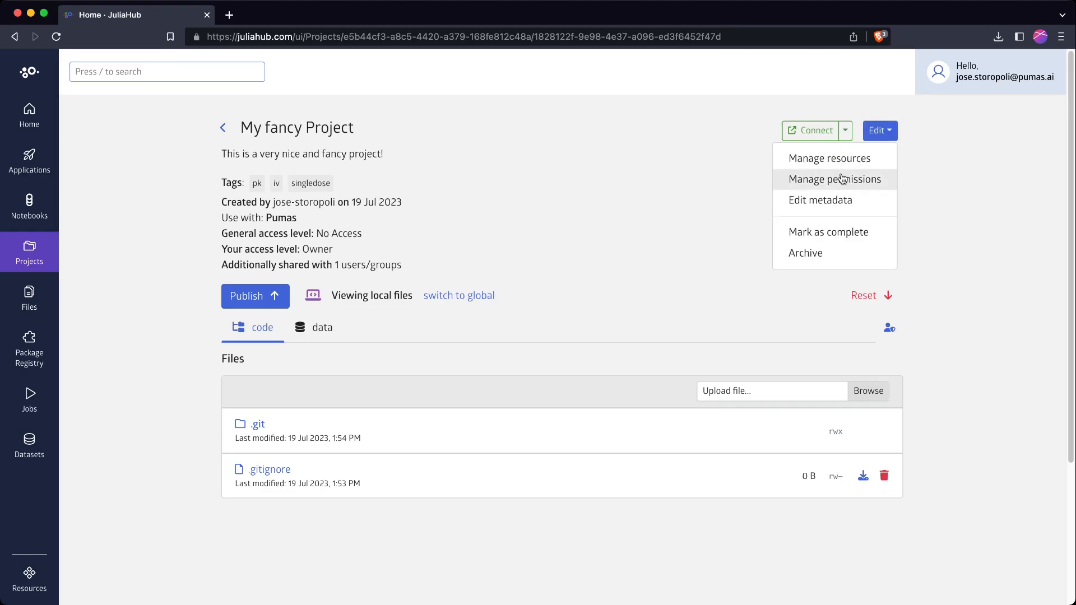
{"action": "left_click", "coordinate": [821, 177]}
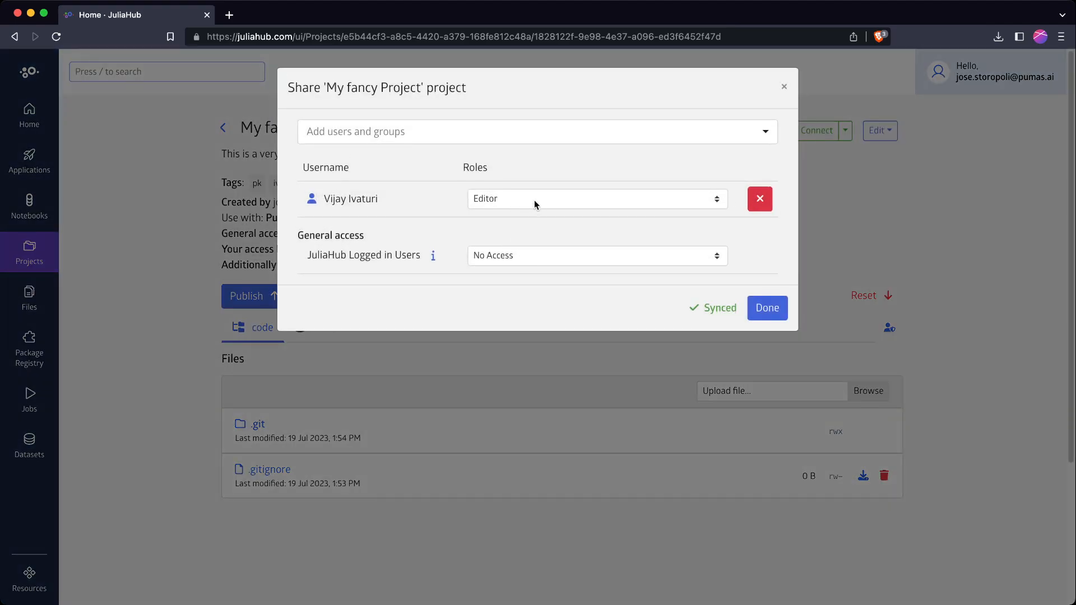
{"action": "left_click", "coordinate": [508, 126]}
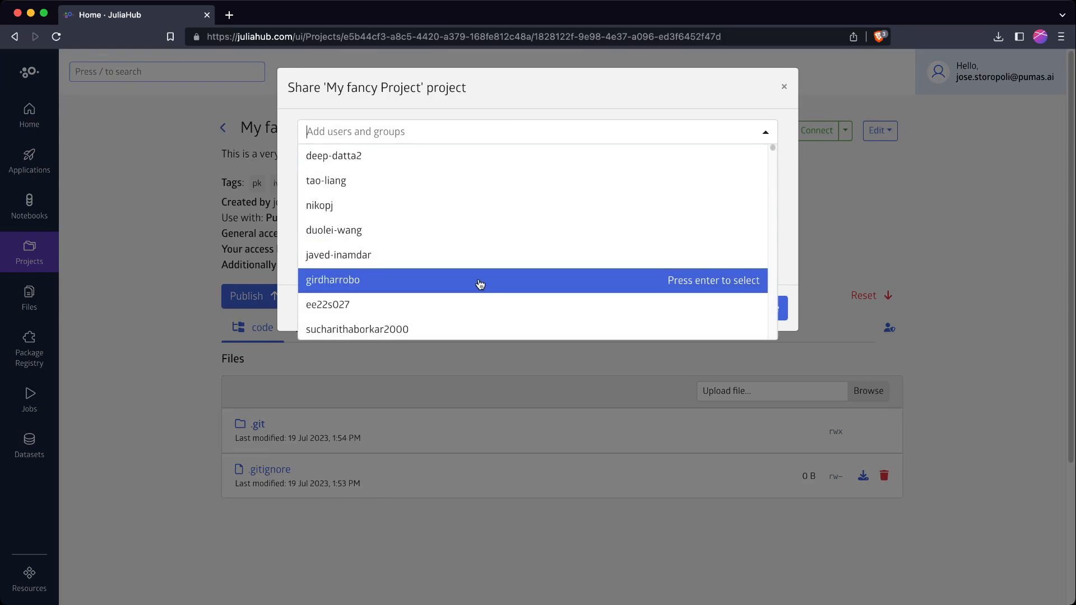
{"action": "type", "text": "mat"}
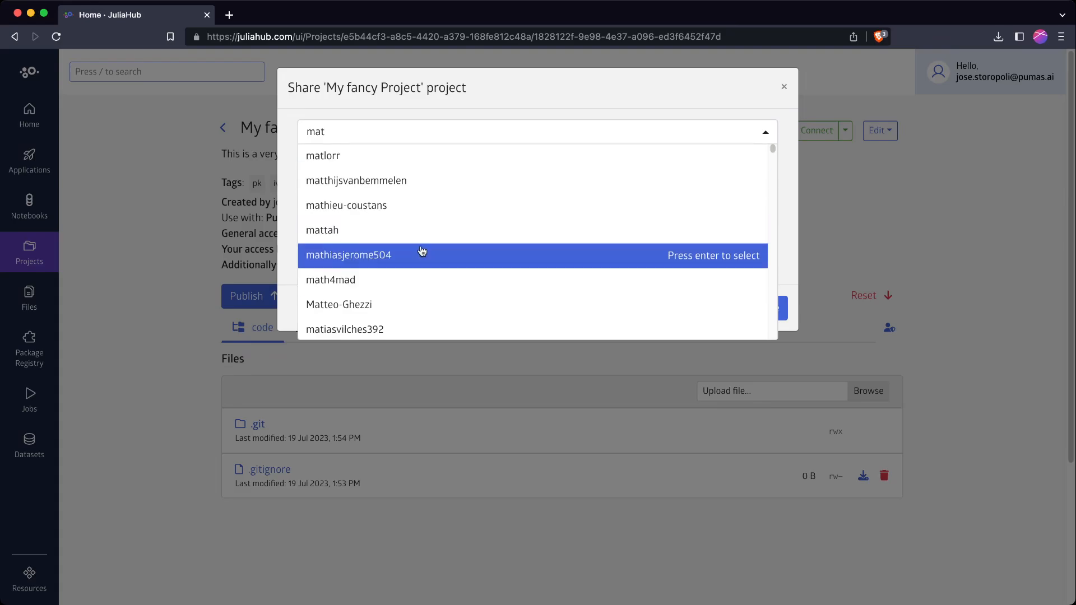
{"action": "type", "text": "t"}
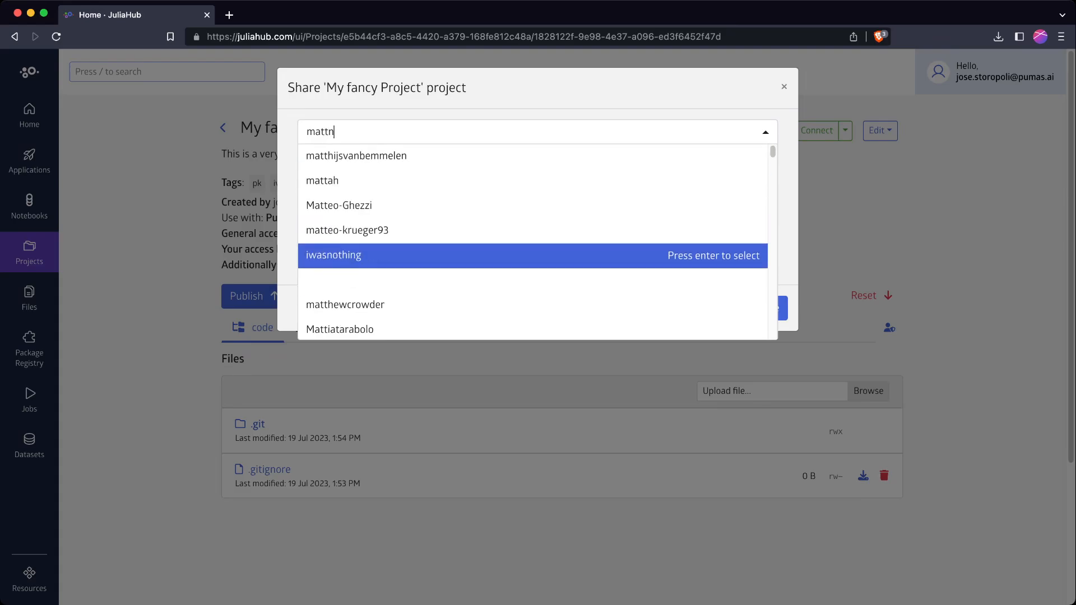
{"action": "type", "text": "new"}
{"action": "key", "text": "BackSpace"}
{"action": "key", "text": "BackSpace"}
{"action": "key", "text": "BackSpace"}
{"action": "type", "text": "hew"}
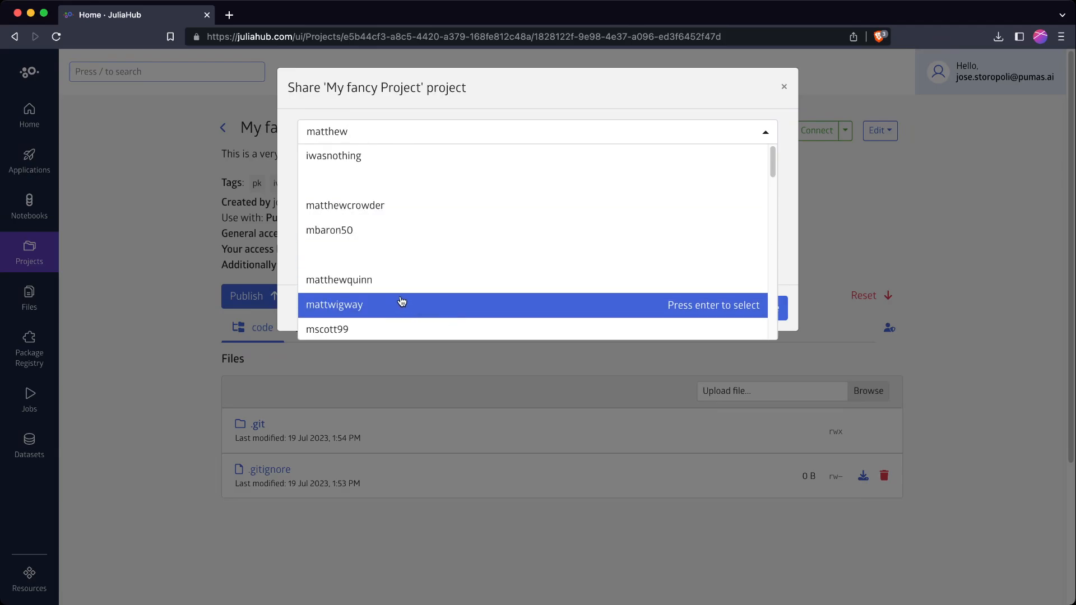
{"action": "left_click", "coordinate": [389, 326]}
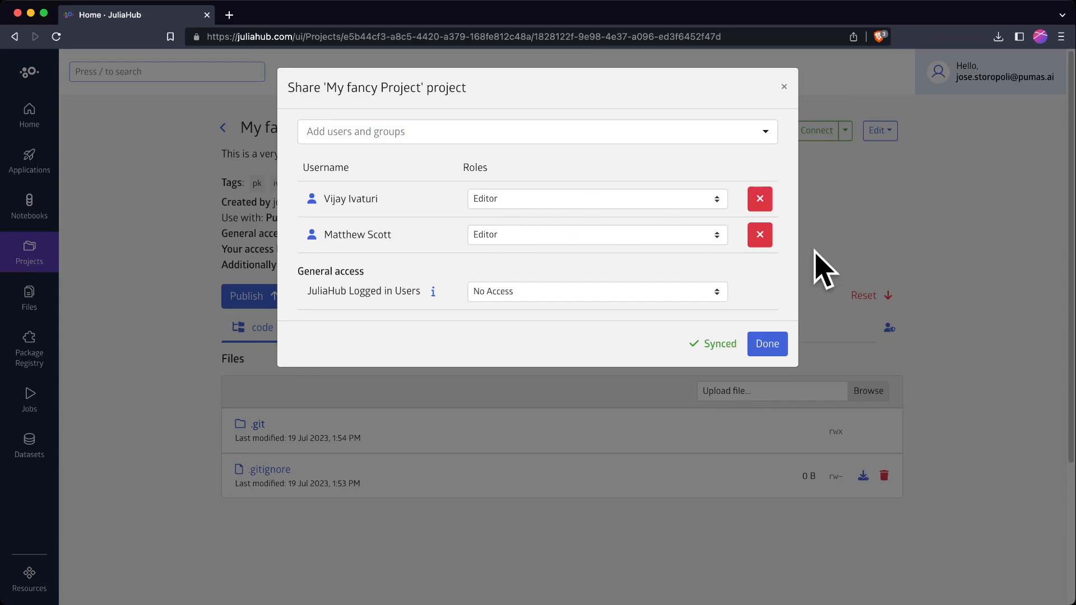
Set the newly added collaborator's role to Viewer and finish sharing the project.
{"action": "left_click", "coordinate": [678, 236]}
{"action": "key", "text": "v"}
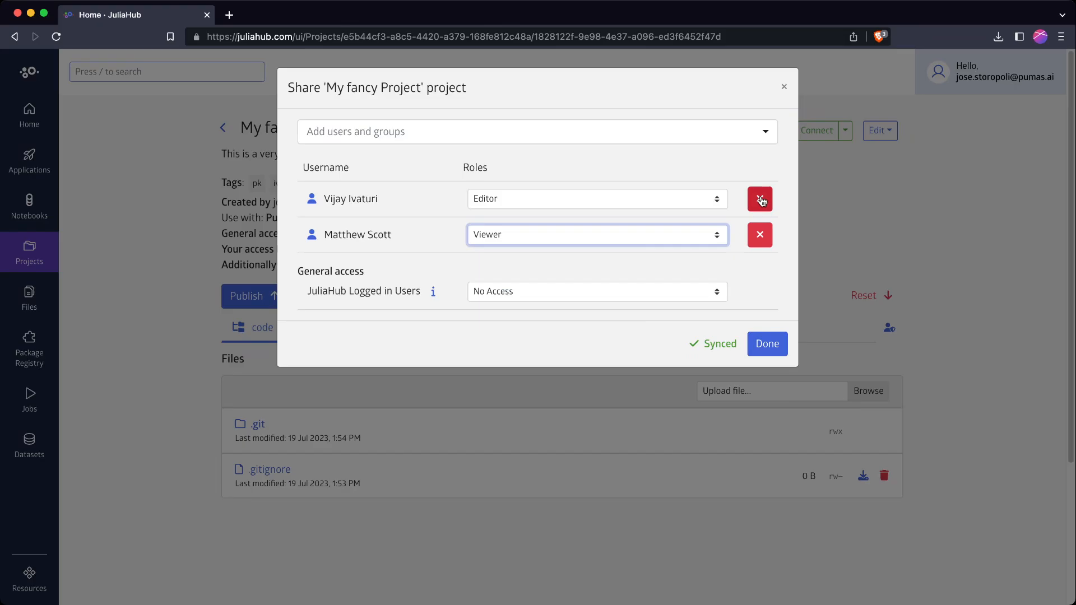
{"action": "left_click", "coordinate": [767, 344]}
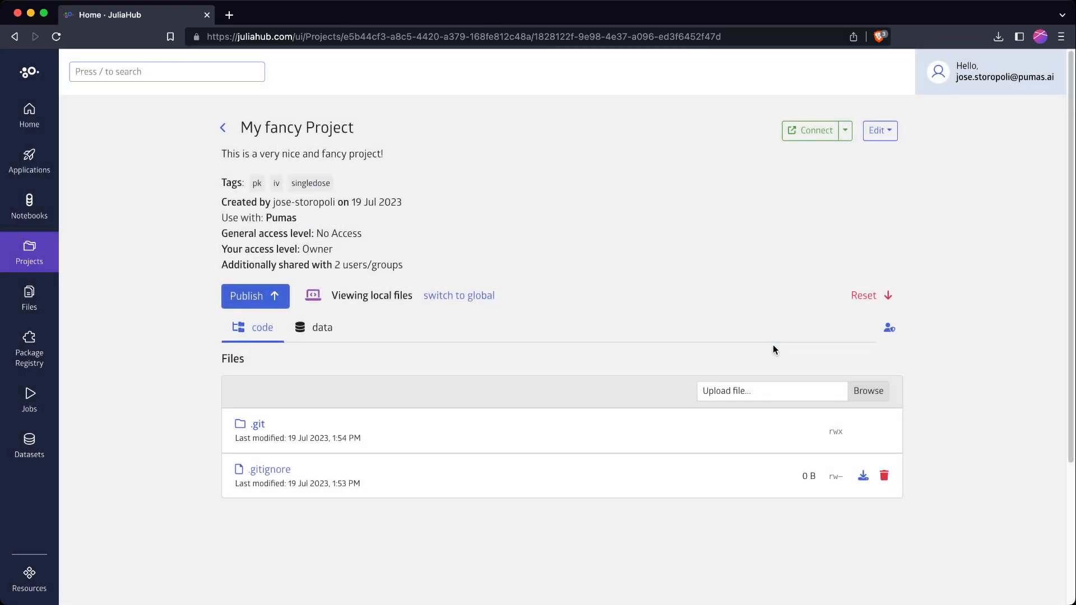
{"action": "left_click", "coordinate": [887, 131]}
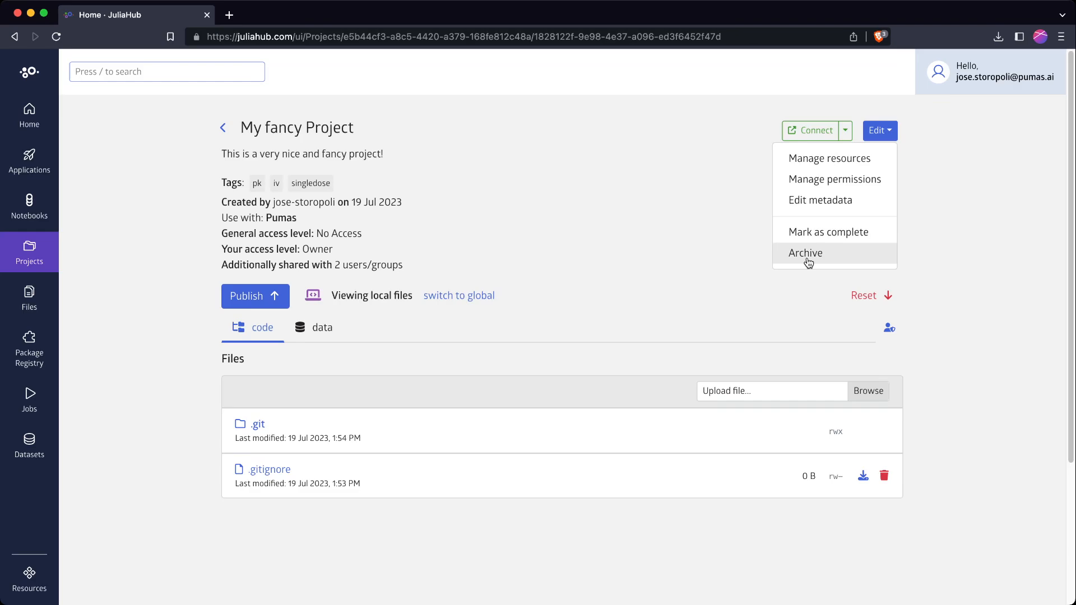
{"action": "left_click", "coordinate": [698, 253]}
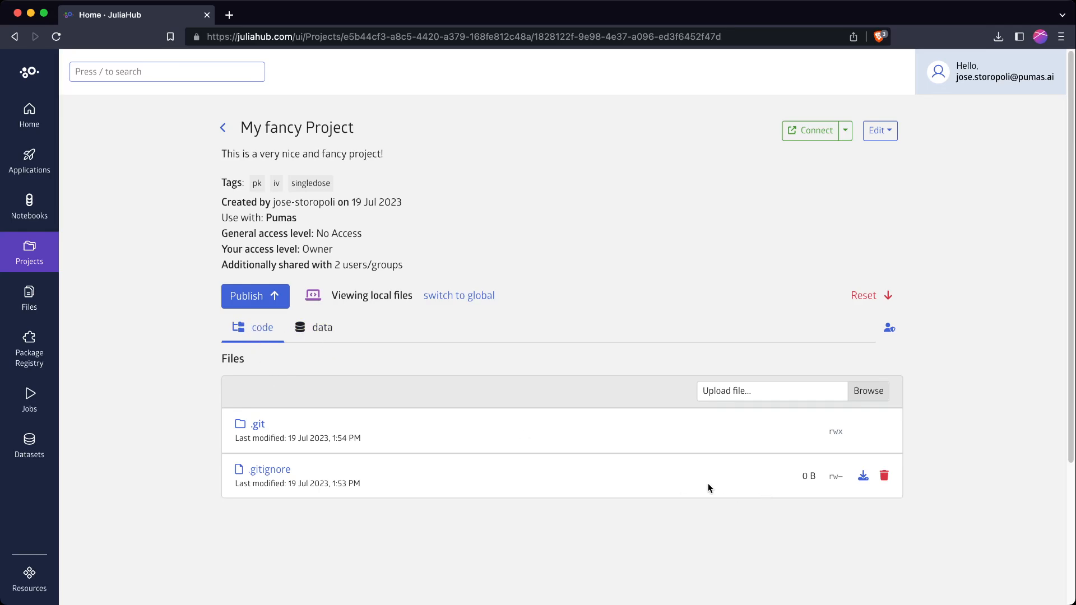
In the project's data folder, filter the attachable datasets by the owner's name and attach the iv_sd dataset.
{"action": "left_click", "coordinate": [315, 328]}
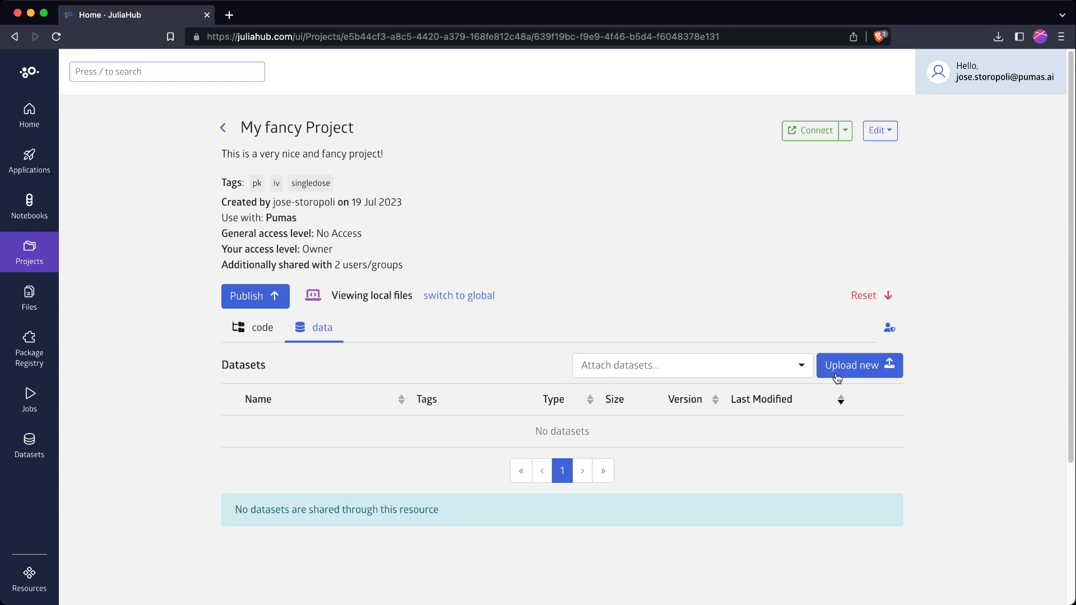
{"action": "left_click", "coordinate": [783, 362]}
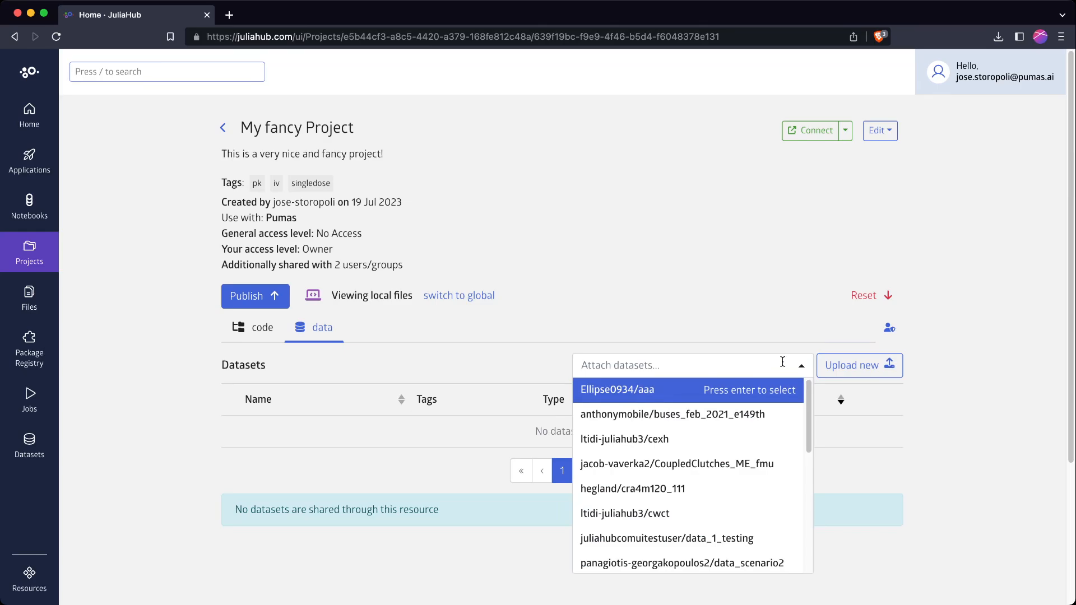
{"action": "type", "text": "jose"}
{"action": "left_click", "coordinate": [722, 390]}
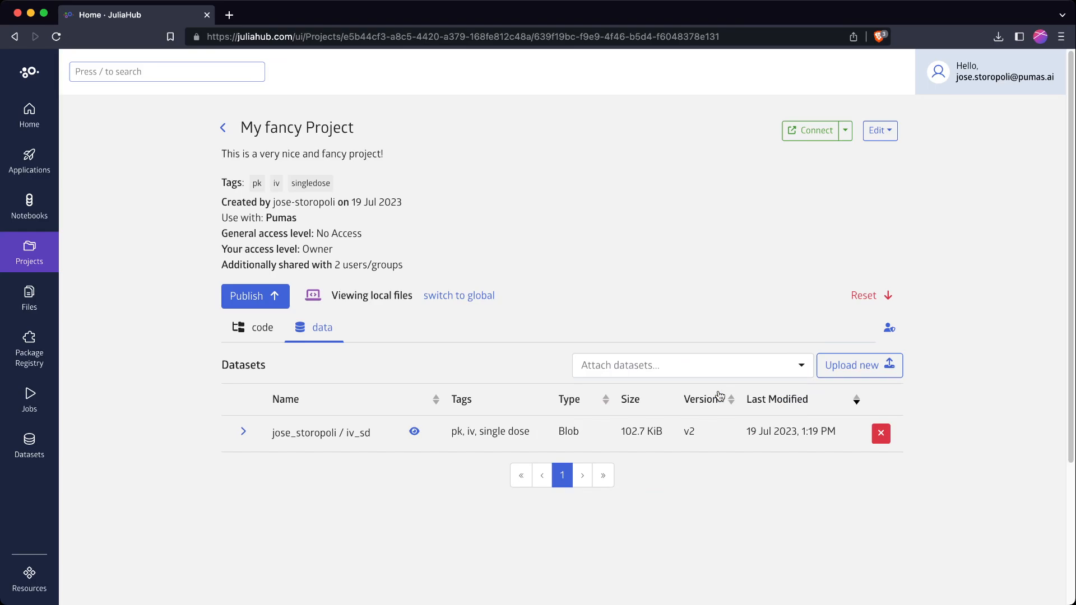
Examine the version history of the attached iv_sd dataset and go back to the code folder's files.
{"action": "left_click", "coordinate": [241, 434]}
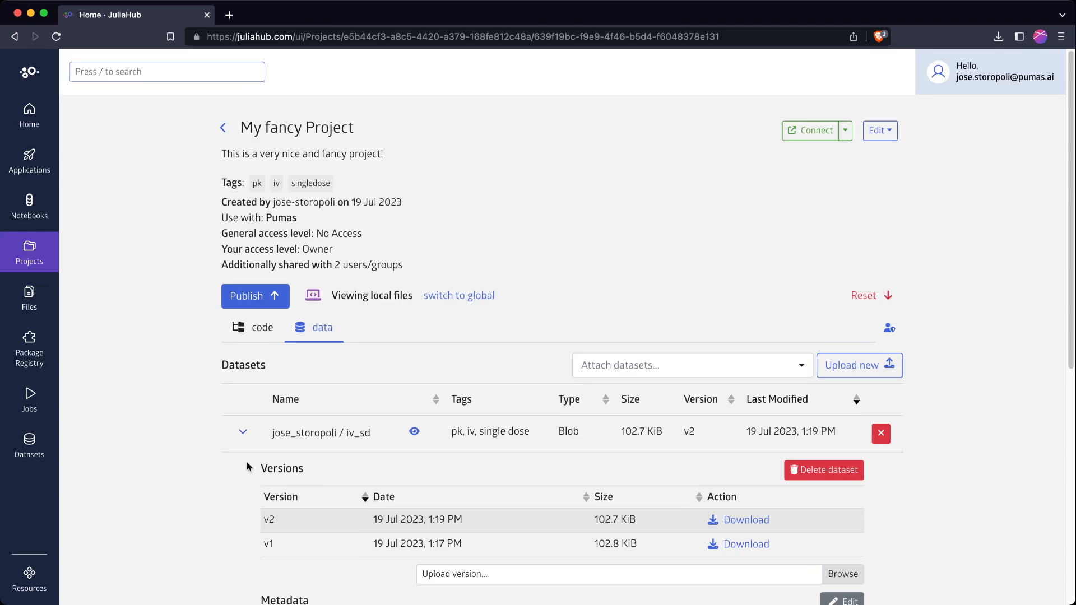
{"action": "left_click", "coordinate": [243, 432]}
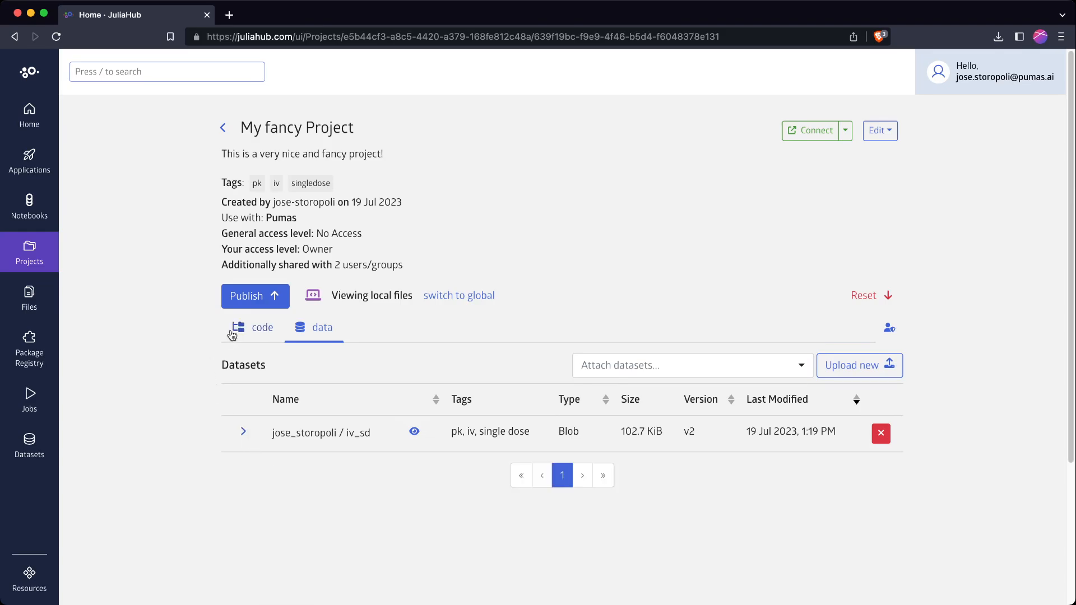
{"action": "left_click", "coordinate": [273, 330]}
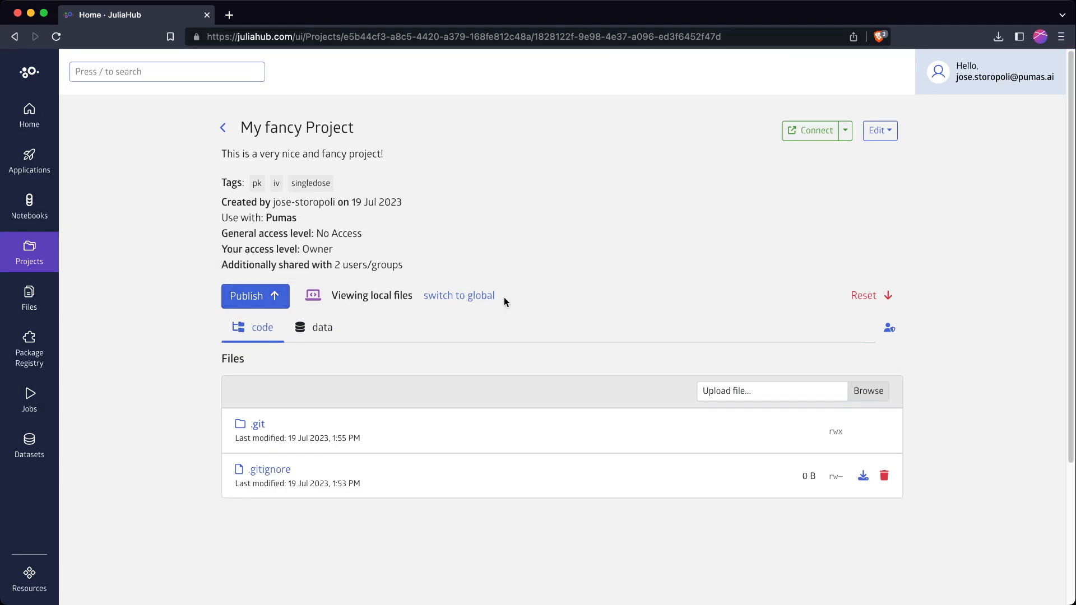
Connect to the project's Pumas session to open the code folder in code-server, and return to the JuliaHub project page.
{"action": "left_click", "coordinate": [815, 132]}
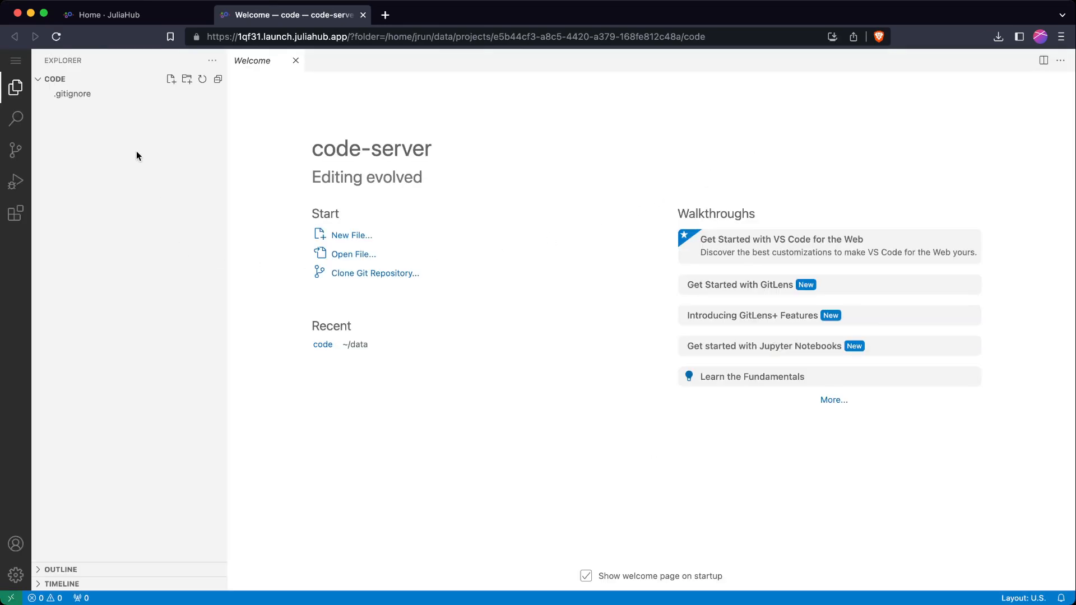
{"action": "left_click", "coordinate": [135, 20]}
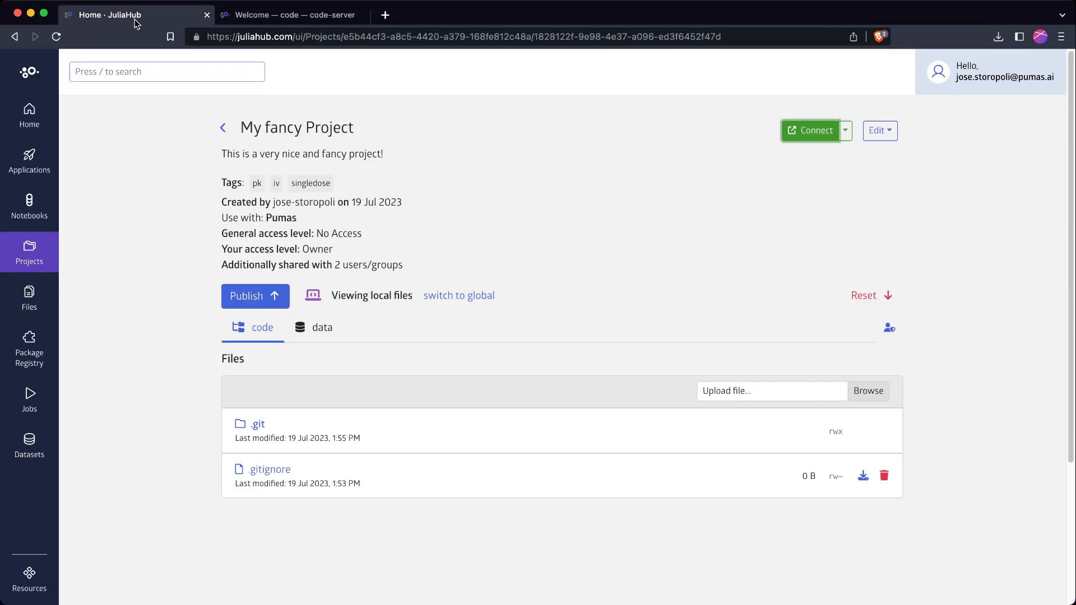
Review the project's launch options and run pwd() in the Julia REPL of the code-server session.
{"action": "left_click", "coordinate": [844, 138]}
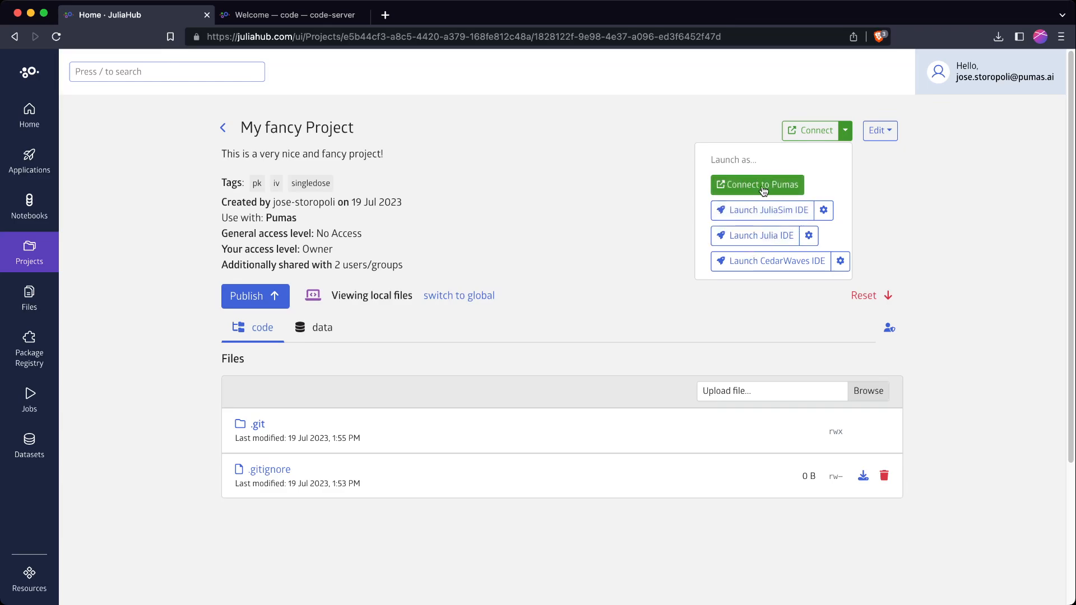
{"action": "left_click", "coordinate": [642, 186]}
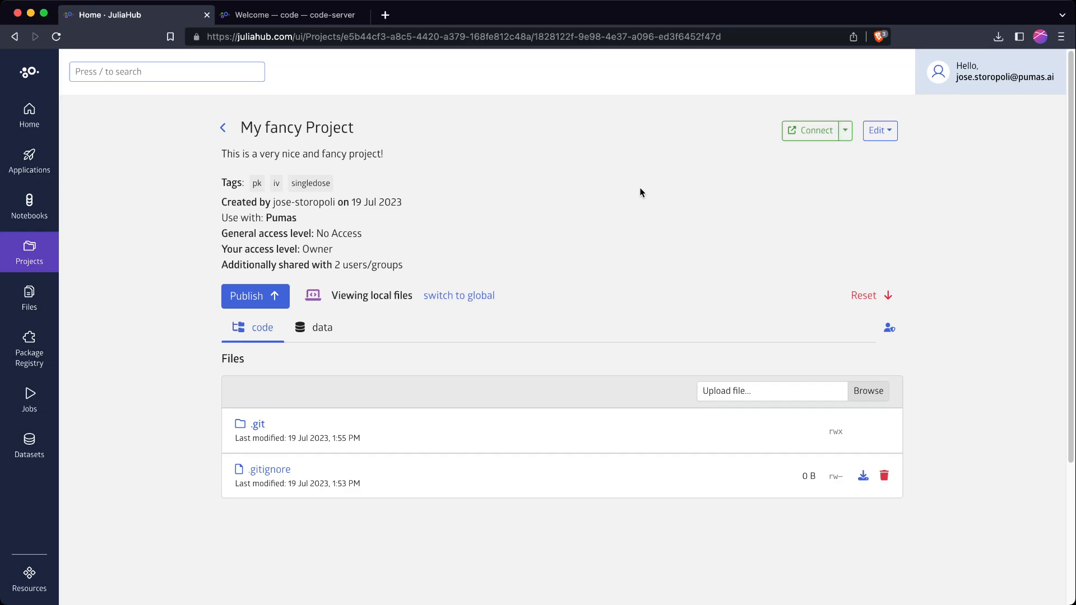
{"action": "left_click", "coordinate": [313, 15]}
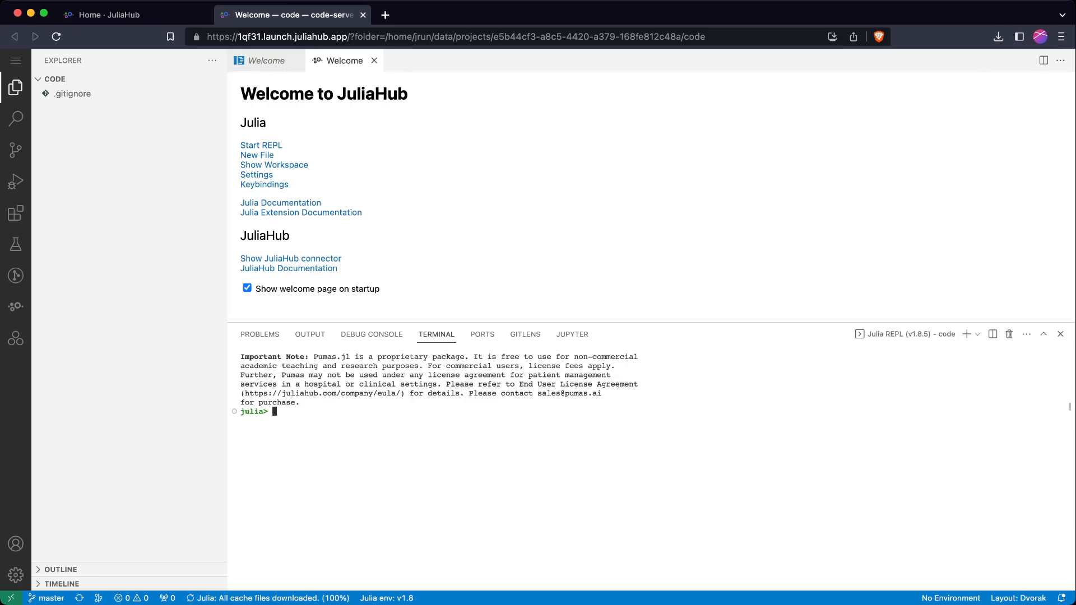
{"action": "type", "text": "pwd()"}
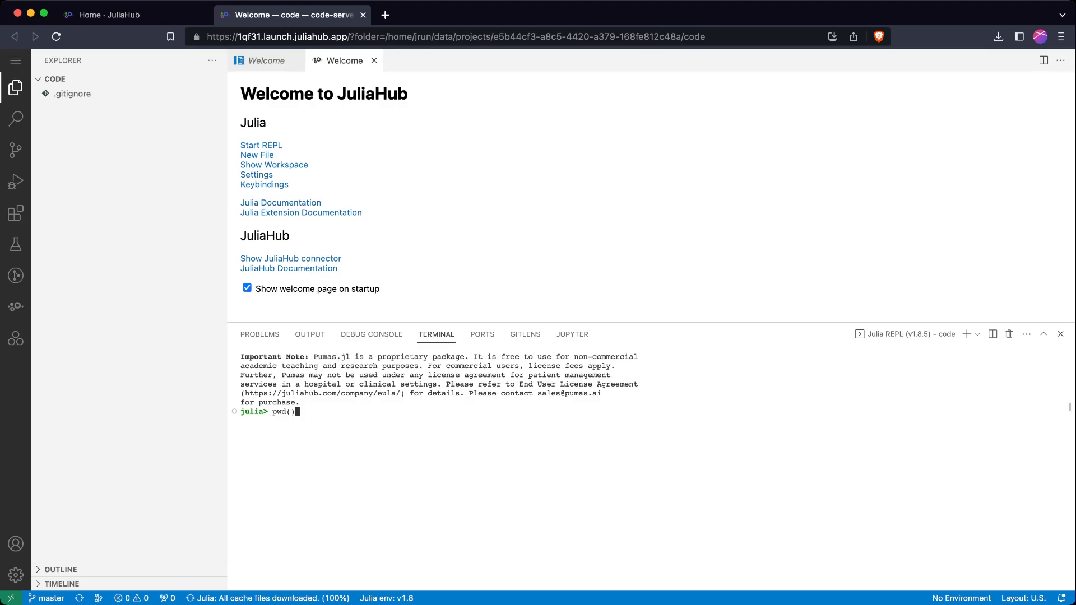
{"action": "key", "text": "Return"}
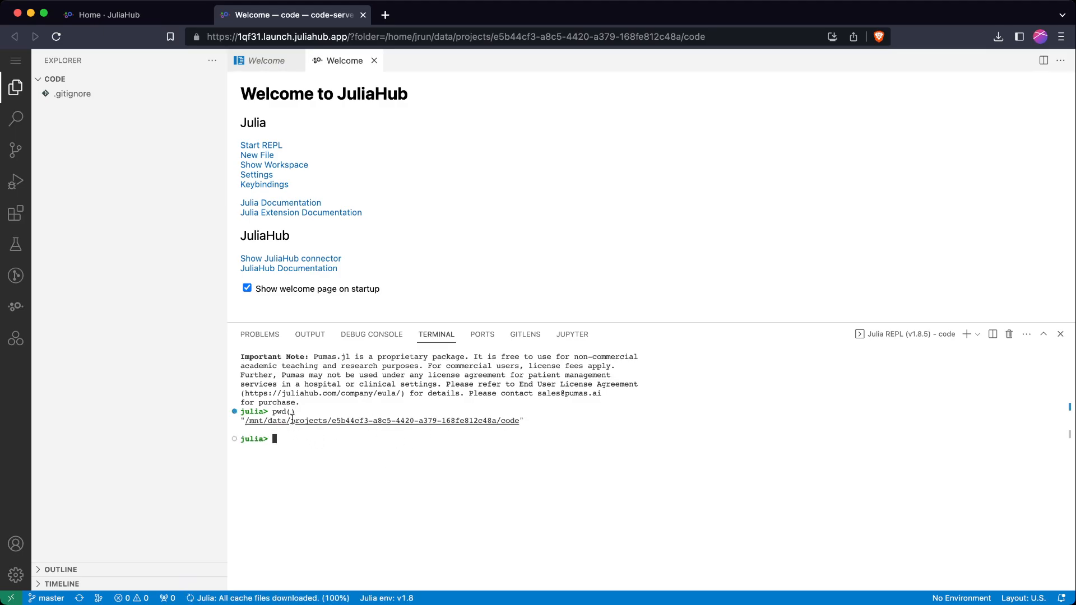
Examine the project path in the REPL output and compare it with the project's code folder on JuliaHub.
{"action": "left_click_drag", "start_coordinate": [290, 421], "coordinate": [499, 421]}
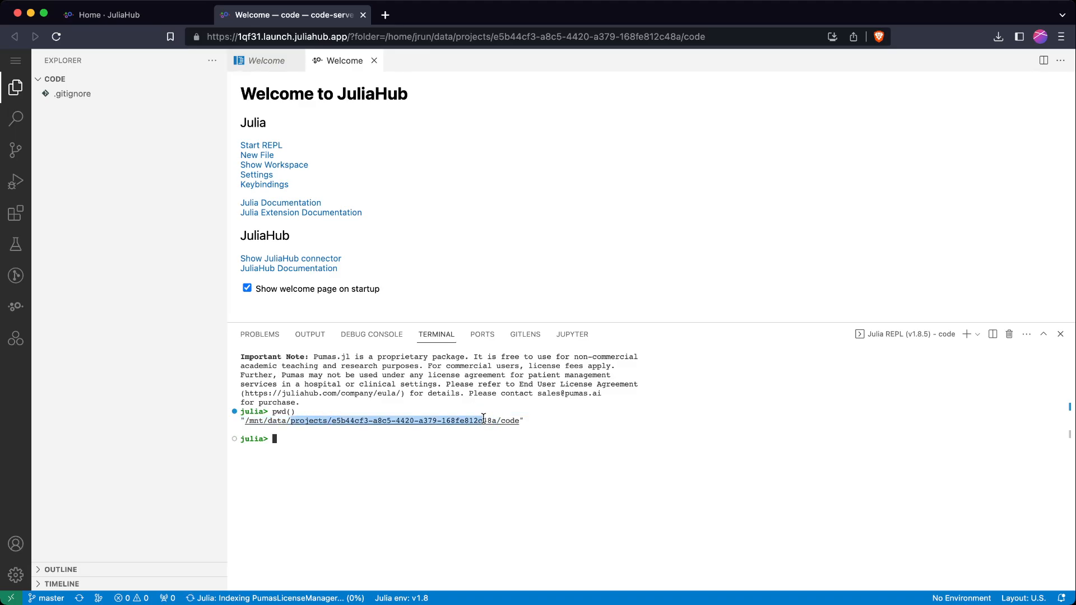
{"action": "left_click", "coordinate": [306, 428]}
{"action": "left_click_drag", "start_coordinate": [290, 421], "coordinate": [519, 424]}
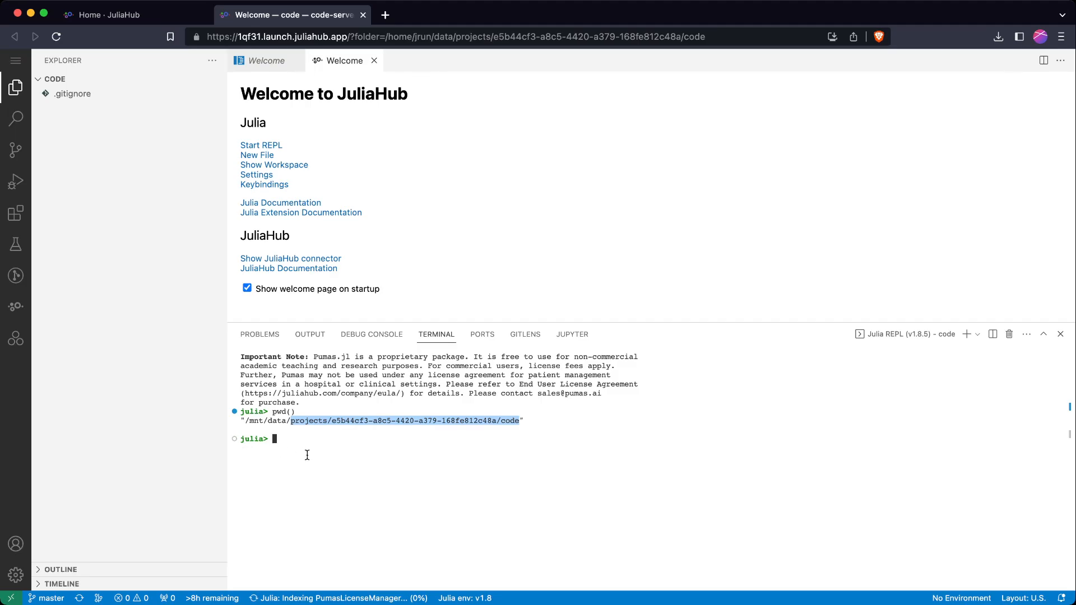
{"action": "left_click", "coordinate": [308, 434]}
{"action": "left_click_drag", "start_coordinate": [288, 420], "coordinate": [502, 420]}
{"action": "left_click", "coordinate": [386, 435]}
{"action": "left_click_drag", "start_coordinate": [328, 420], "coordinate": [493, 420]}
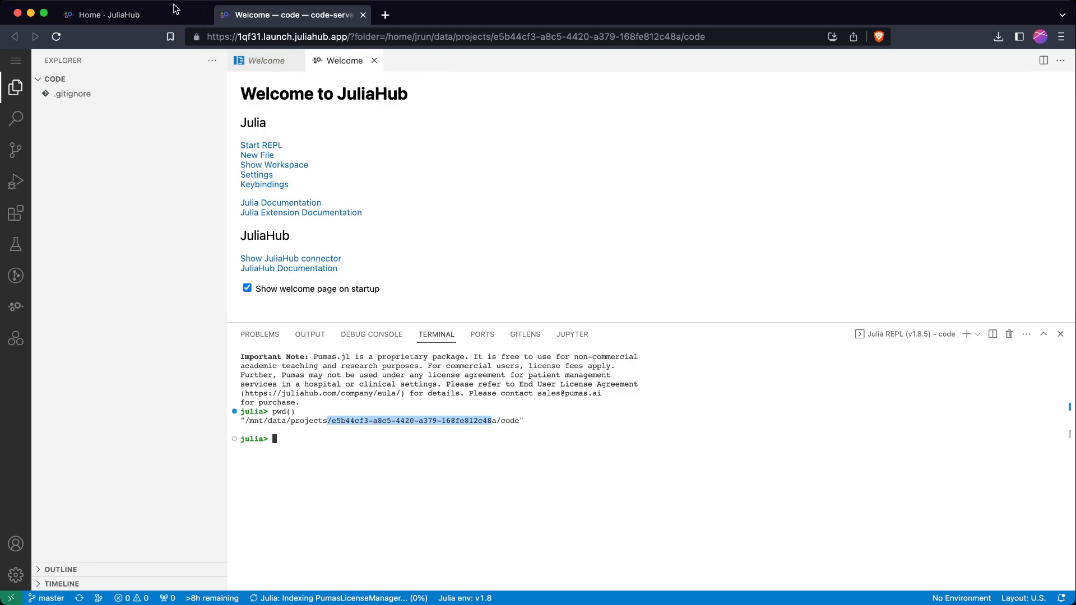
{"action": "left_click", "coordinate": [110, 14]}
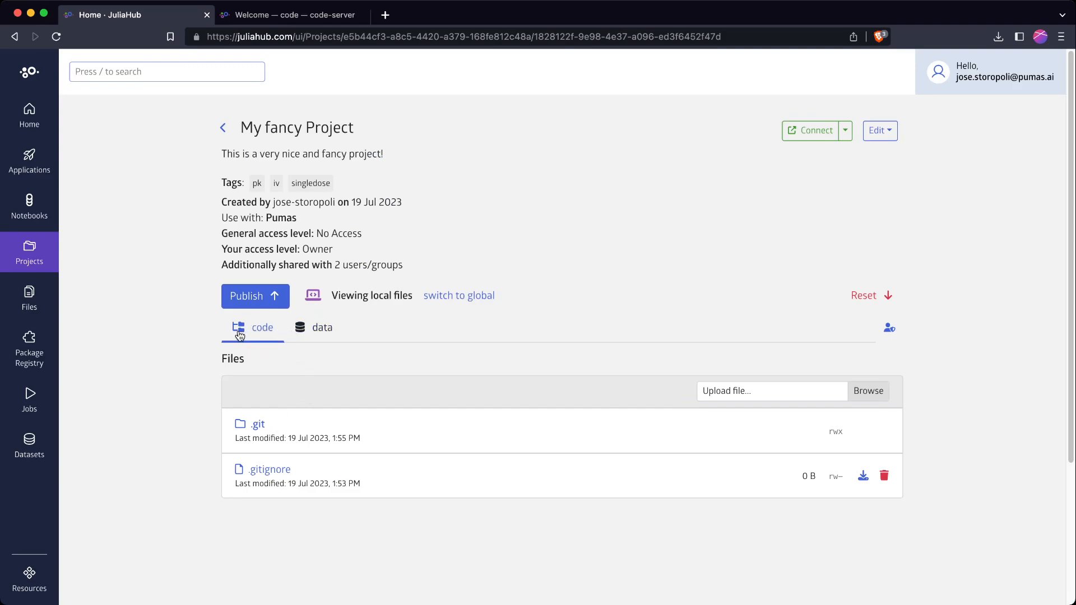
Return to code-server and create a new file named basemodel.jl in the code folder.
{"action": "left_click", "coordinate": [268, 14]}
{"action": "right_click", "coordinate": [116, 178]}
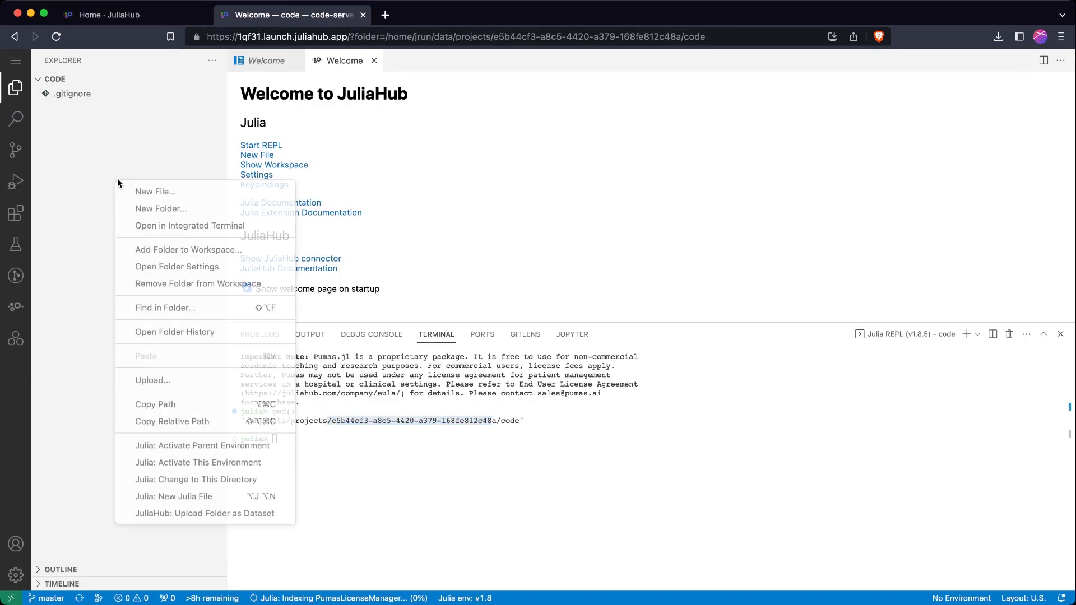
{"action": "left_click", "coordinate": [164, 192]}
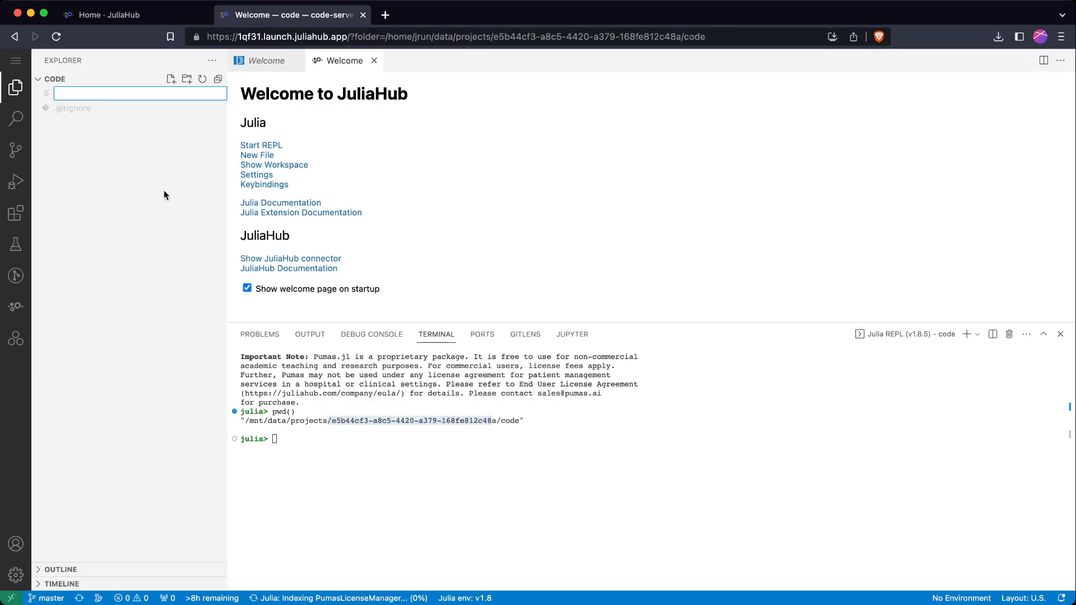
{"action": "type", "text": "m"}
{"action": "key", "text": "BackSpace"}
{"action": "type", "text": "basemodel.jl"}
{"action": "key", "text": "Escape"}
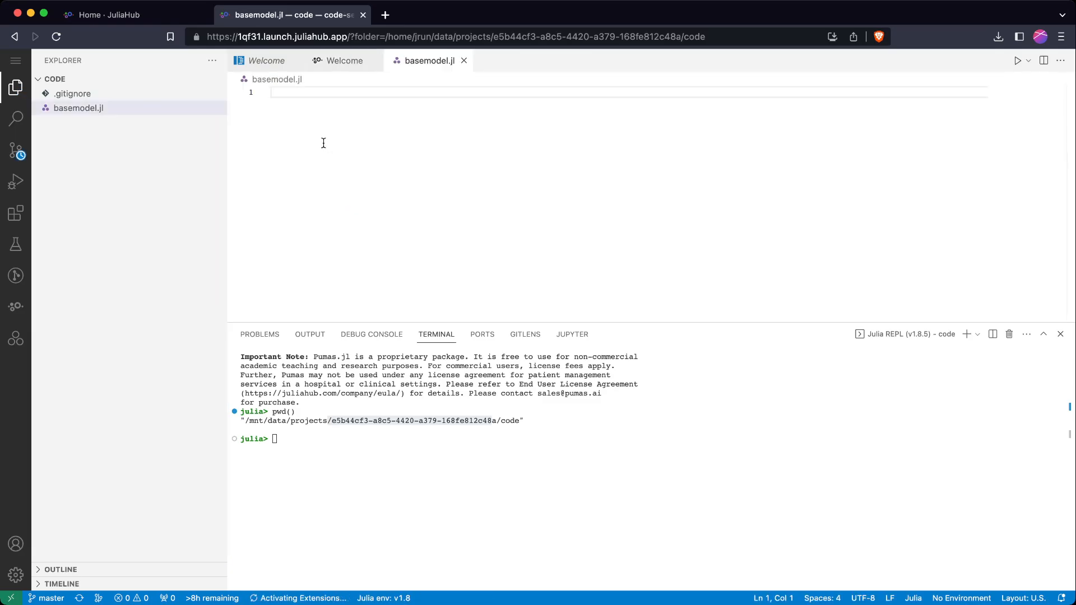
Enter the line "using Pumas" in basemodel.jl and run it in the Julia REPL.
{"action": "type", "text": "using Pumas"}
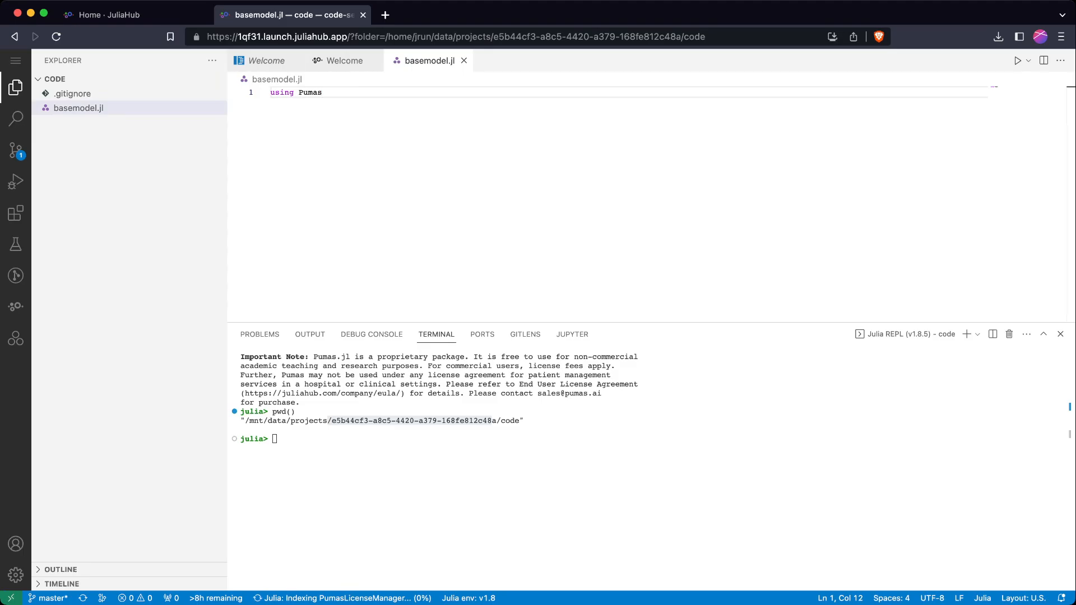
{"action": "key", "text": "ctrl+Return"}
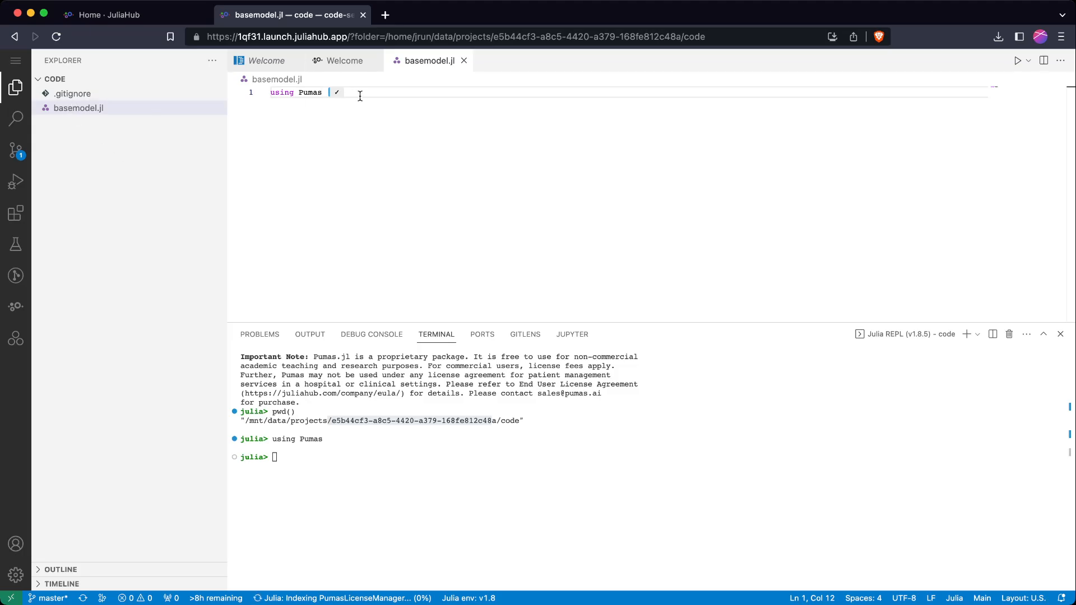
On JuliaHub, reopen My fancy Project from the project list and examine the basemodel.jl entry among the local files.
{"action": "left_click", "coordinate": [150, 16]}
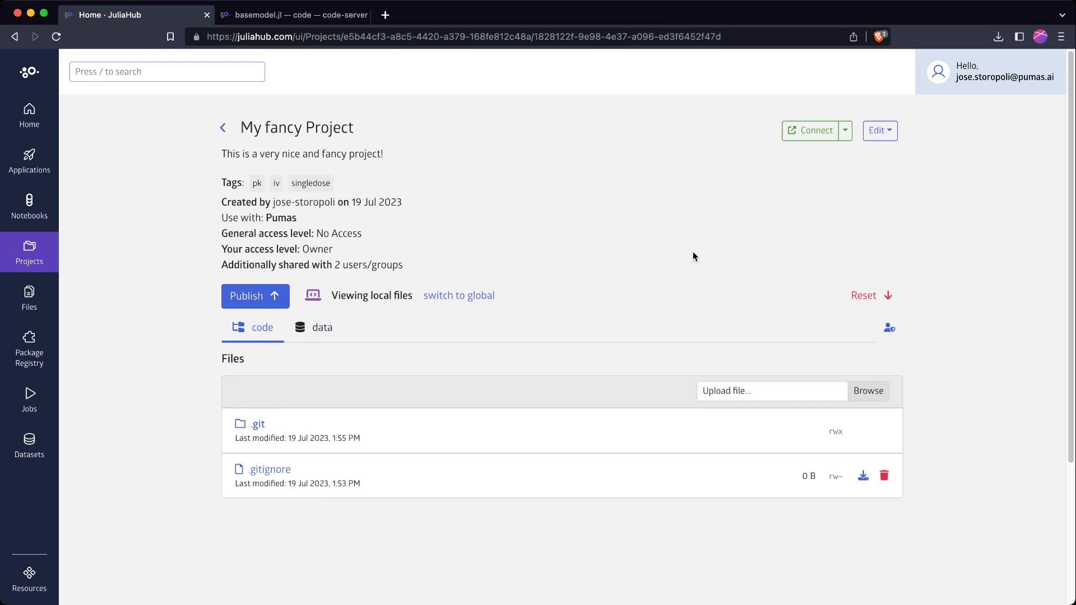
{"action": "left_click", "coordinate": [224, 128]}
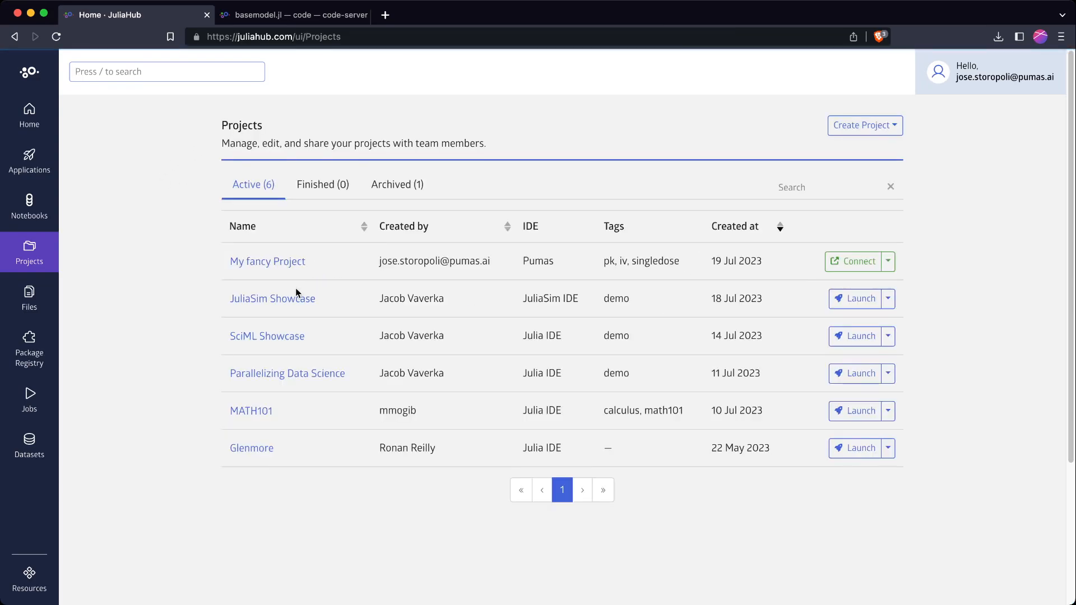
{"action": "left_click", "coordinate": [275, 261]}
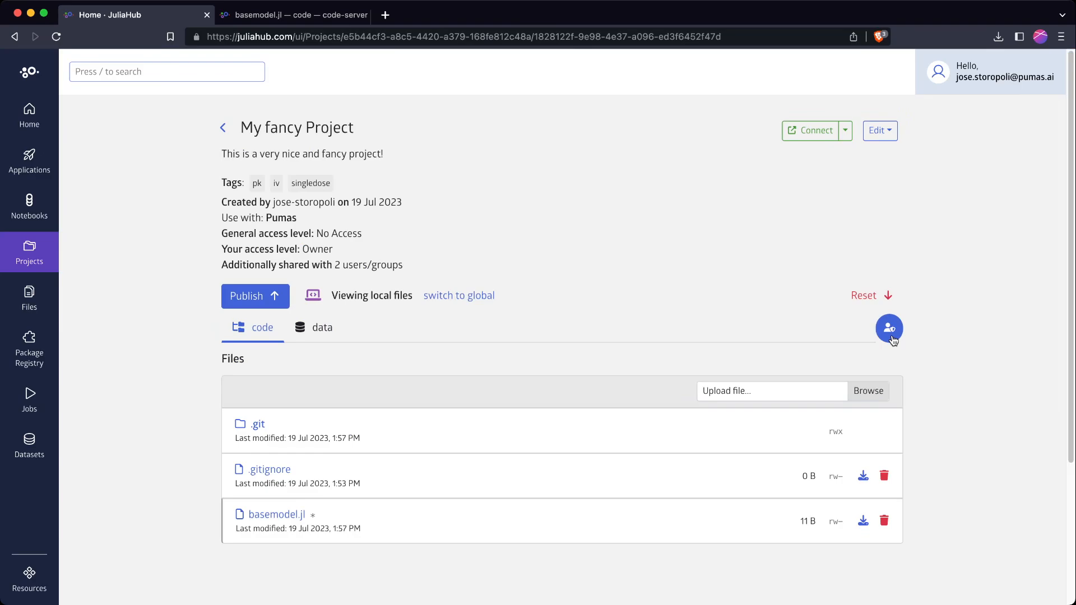
{"action": "scroll", "coordinate": [200, 439], "scroll_direction": "down", "scroll_amount": 1}
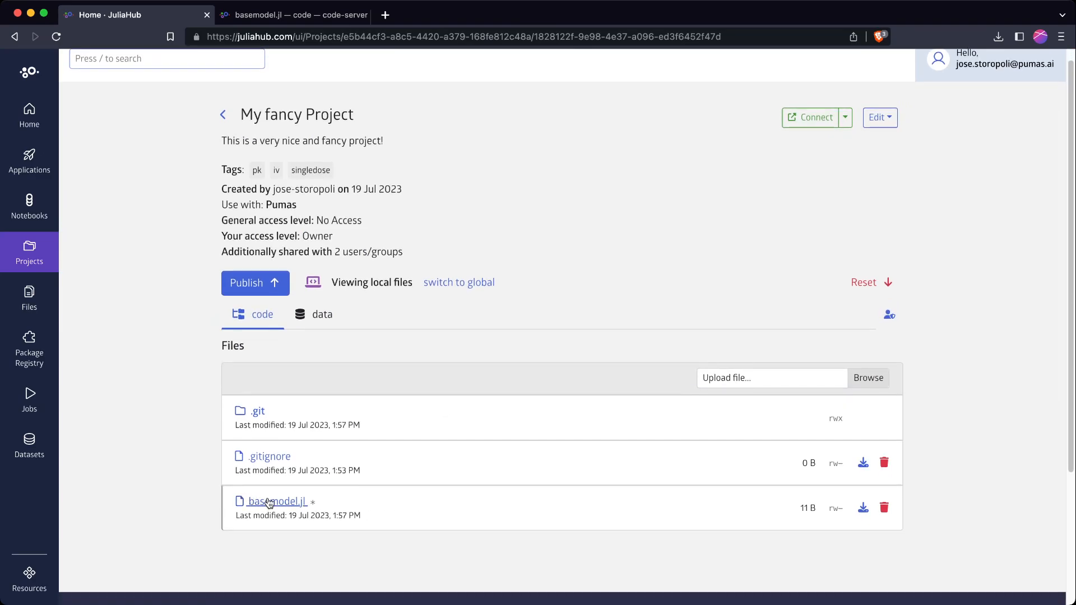
{"action": "left_click_drag", "start_coordinate": [320, 501], "coordinate": [226, 509]}
{"action": "left_click", "coordinate": [321, 508]}
{"action": "left_click_drag", "start_coordinate": [314, 502], "coordinate": [246, 502]}
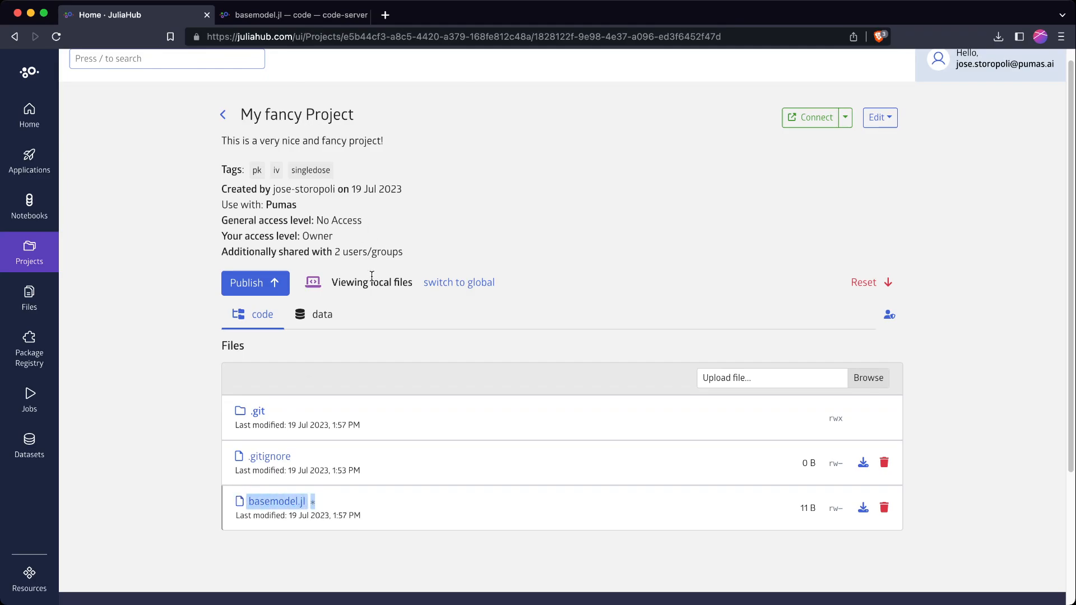
{"action": "left_click_drag", "start_coordinate": [370, 282], "coordinate": [411, 278]}
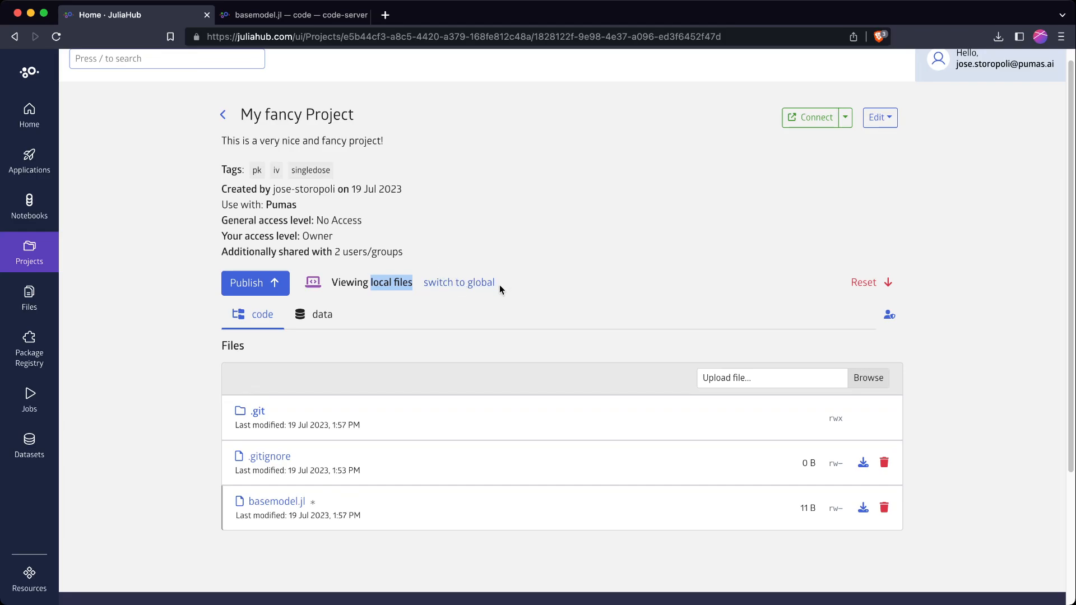
View the project's global files for comparison and return to the local files to check basemodel.jl.
{"action": "left_click", "coordinate": [478, 287]}
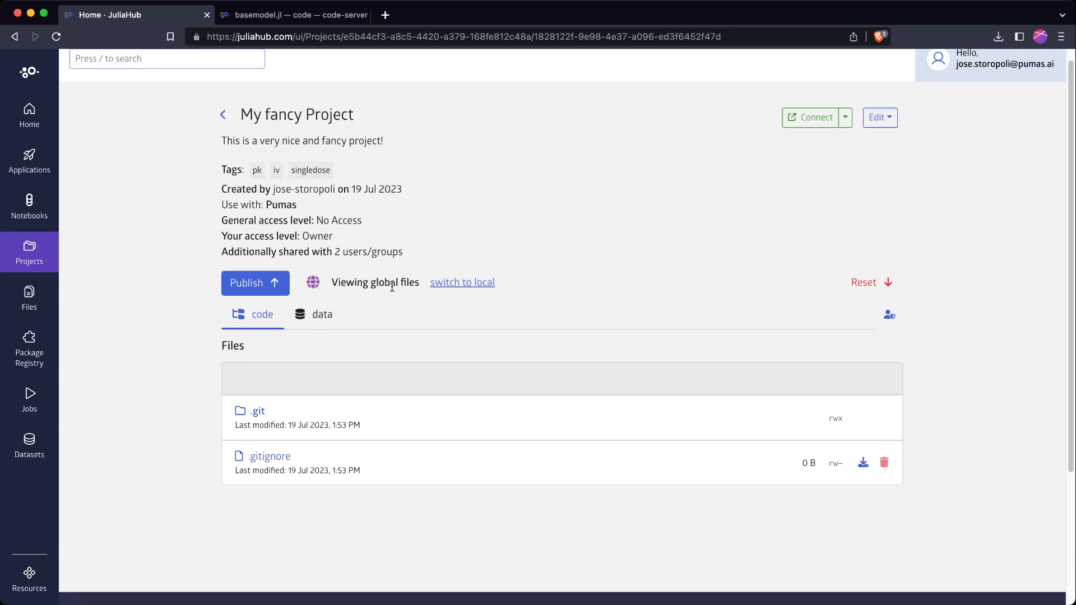
{"action": "left_click", "coordinate": [463, 283]}
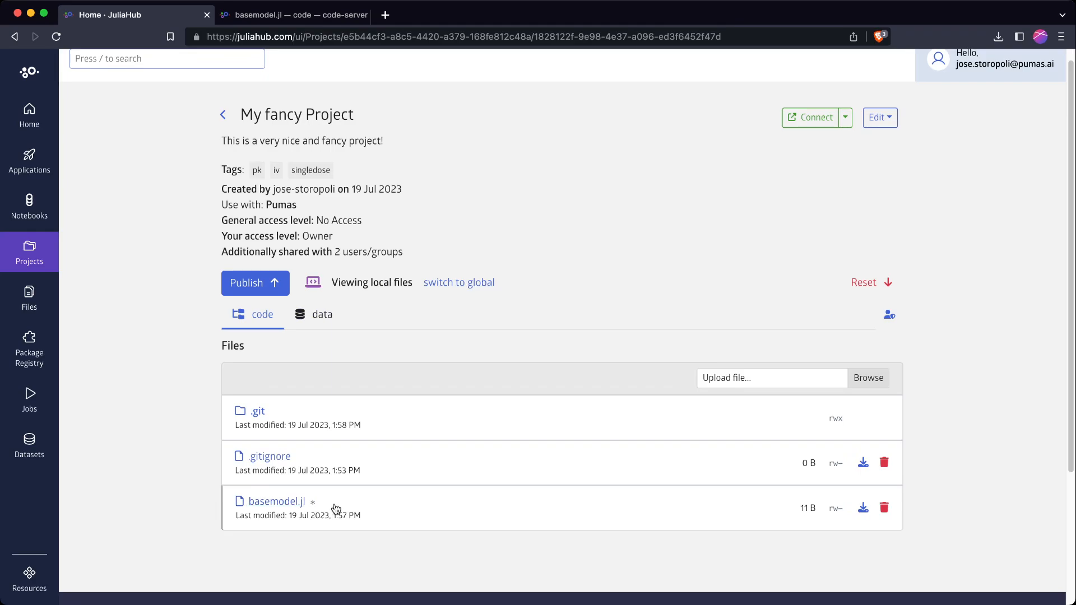
{"action": "left_click_drag", "start_coordinate": [336, 508], "coordinate": [254, 504]}
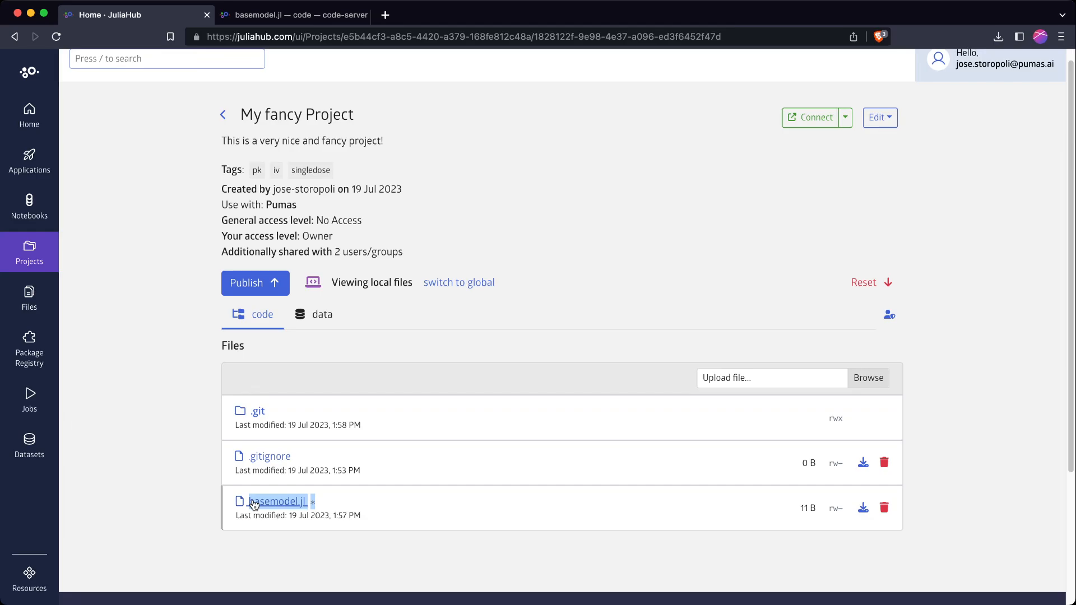
{"action": "left_click", "coordinate": [335, 499]}
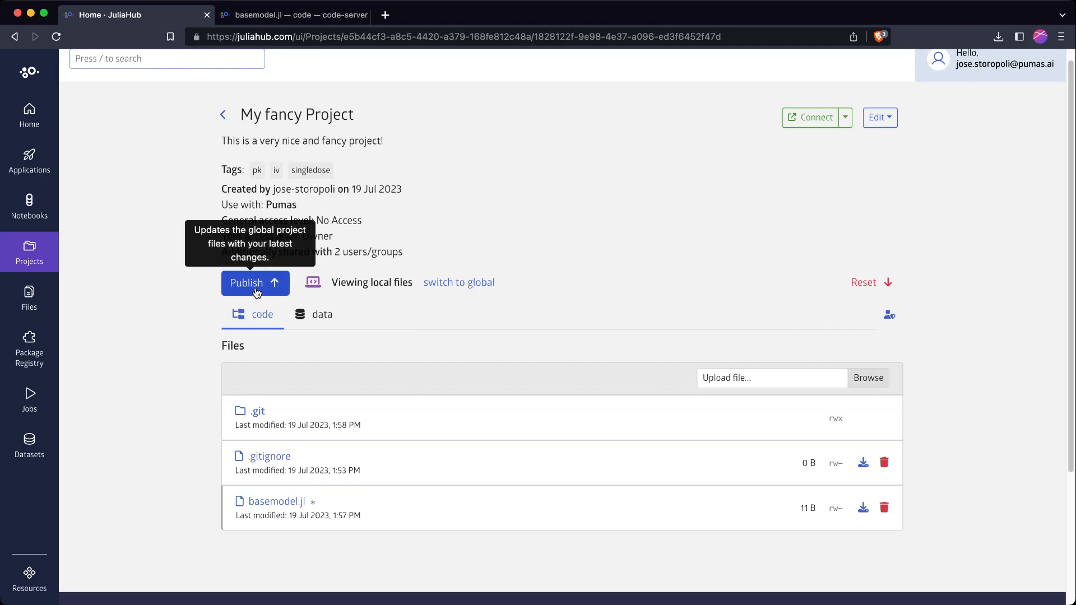
Publish the local changes to the project and check basemodel.jl and its modification time in the global files.
{"action": "left_click", "coordinate": [256, 288]}
{"action": "left_click_drag", "start_coordinate": [305, 502], "coordinate": [234, 501]}
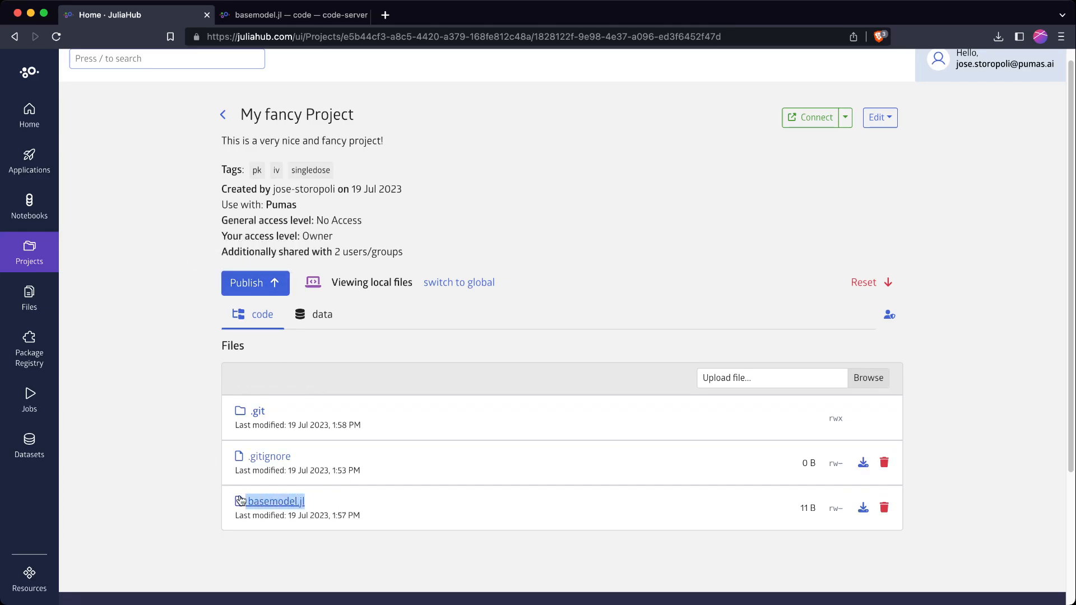
{"action": "left_click", "coordinate": [475, 283]}
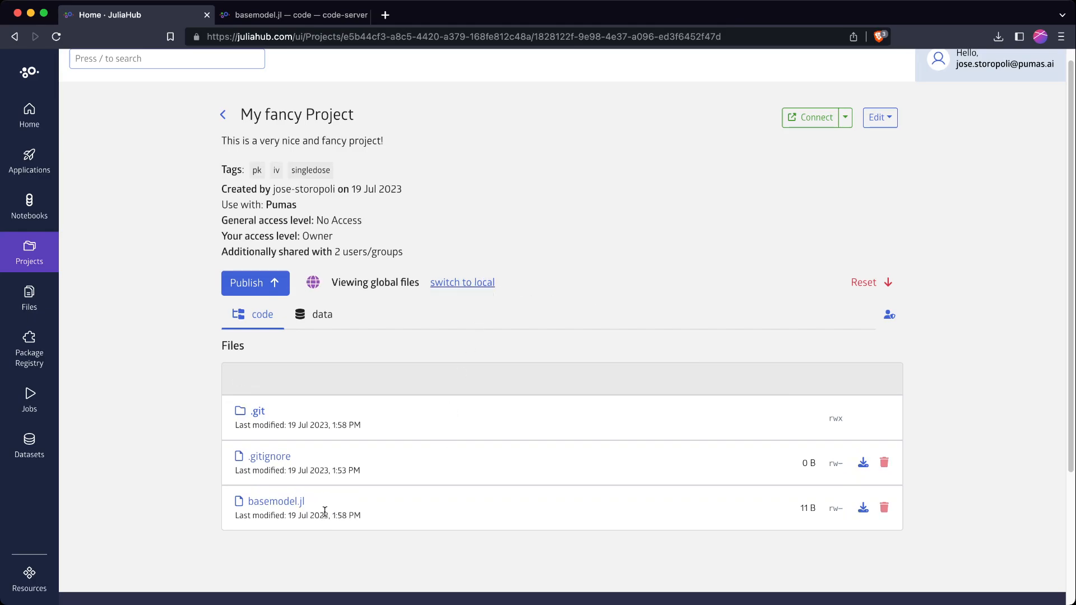
{"action": "left_click_drag", "start_coordinate": [307, 502], "coordinate": [245, 498]}
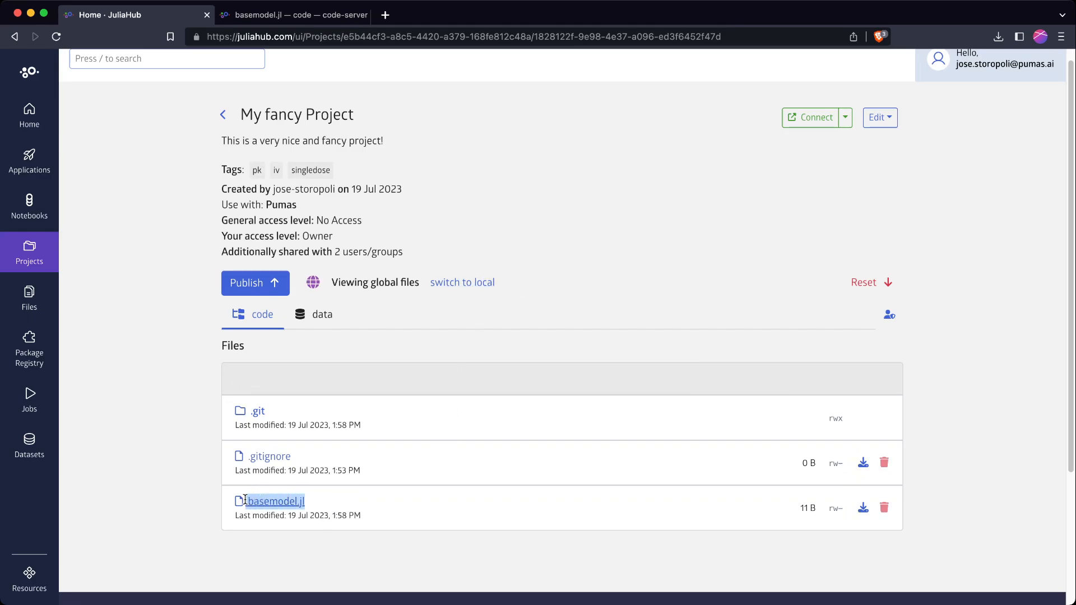
{"action": "left_click_drag", "start_coordinate": [370, 515], "coordinate": [235, 518]}
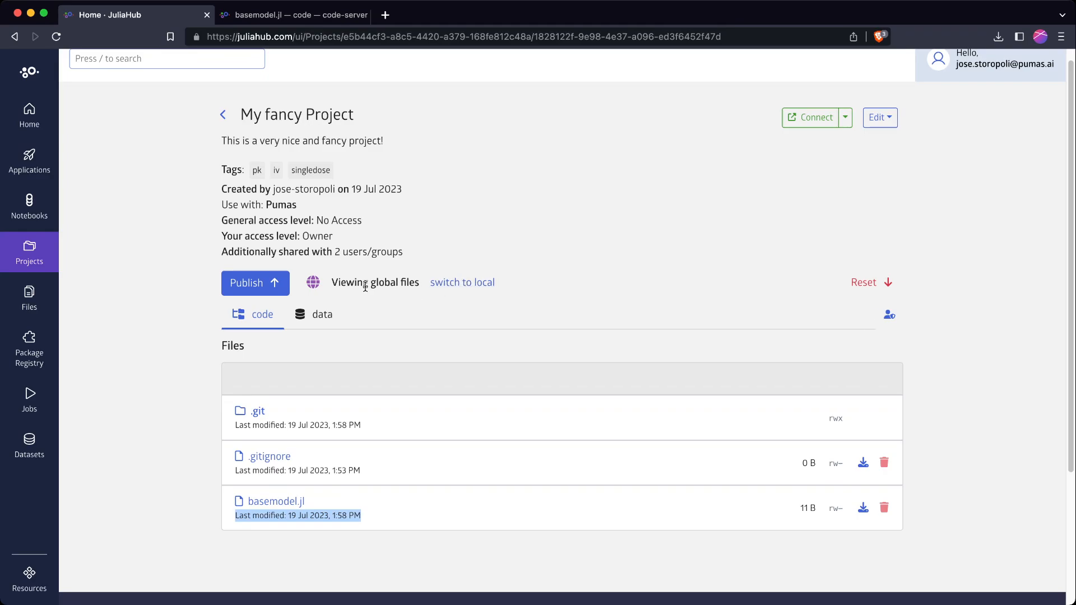
{"action": "left_click_drag", "start_coordinate": [365, 286], "coordinate": [409, 283]}
{"action": "left_click", "coordinate": [409, 283]}
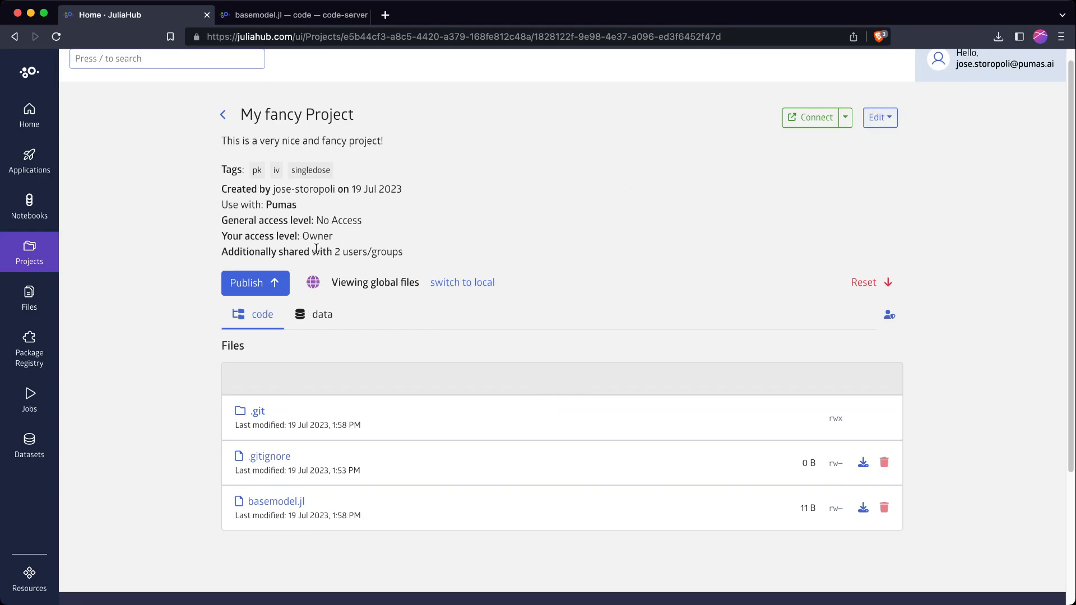
Review the project's access level and the collaborators' roles in its permissions, and close them without changes.
{"action": "left_click_drag", "start_coordinate": [300, 236], "coordinate": [220, 239]}
{"action": "left_click", "coordinate": [221, 239]}
{"action": "left_click", "coordinate": [883, 128]}
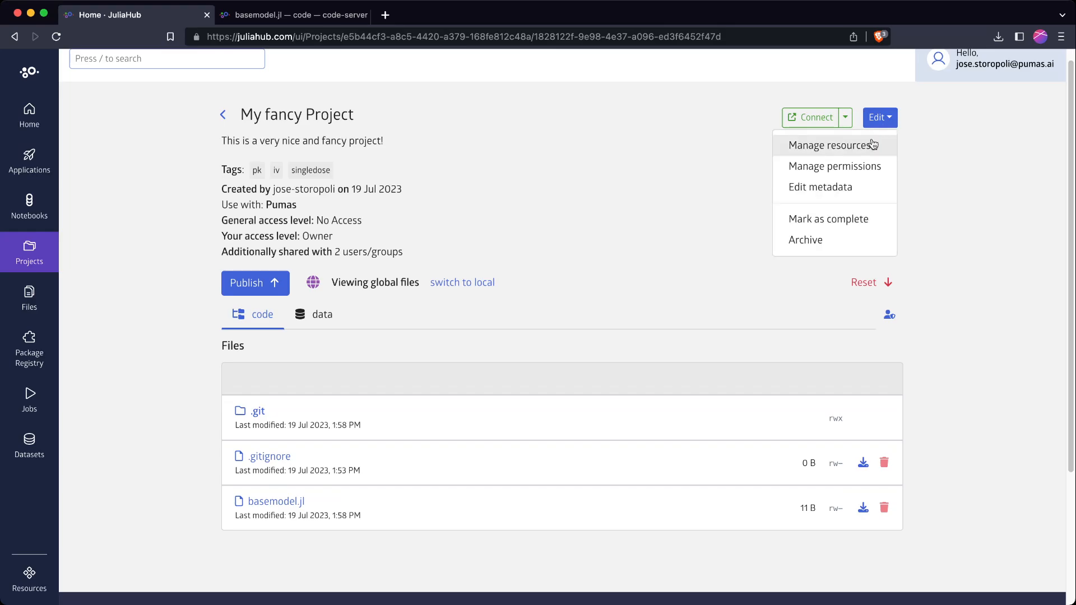
{"action": "left_click", "coordinate": [851, 168]}
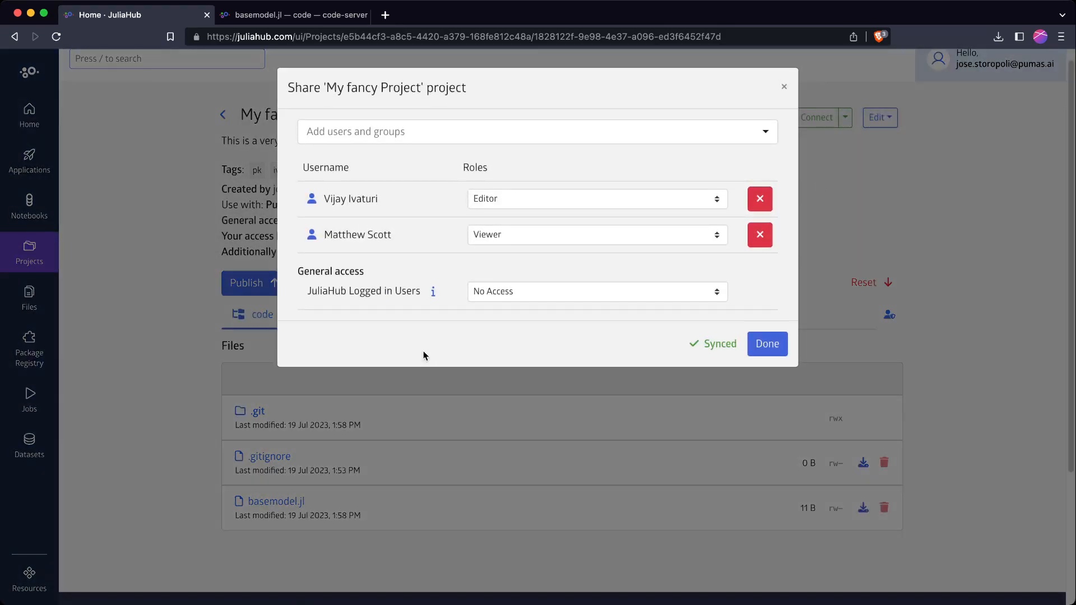
{"action": "left_click", "coordinate": [506, 203]}
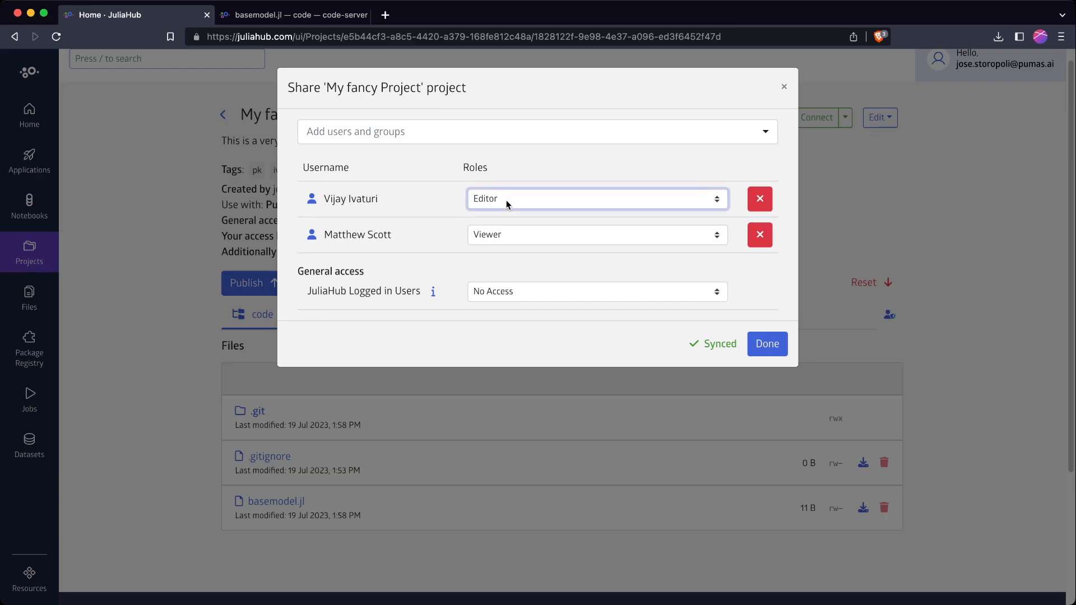
{"action": "left_click", "coordinate": [505, 207]}
{"action": "left_click", "coordinate": [768, 345]}
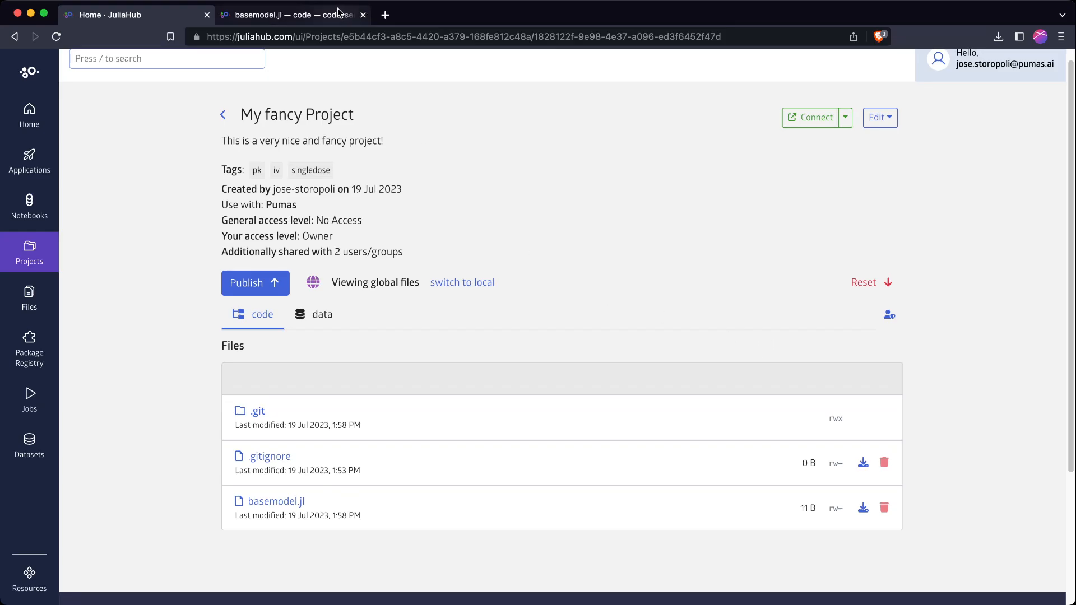
Switch to the code-server session and add the comment "# my big screwup" on line 3 of basemodel.jl.
{"action": "left_click", "coordinate": [322, 15]}
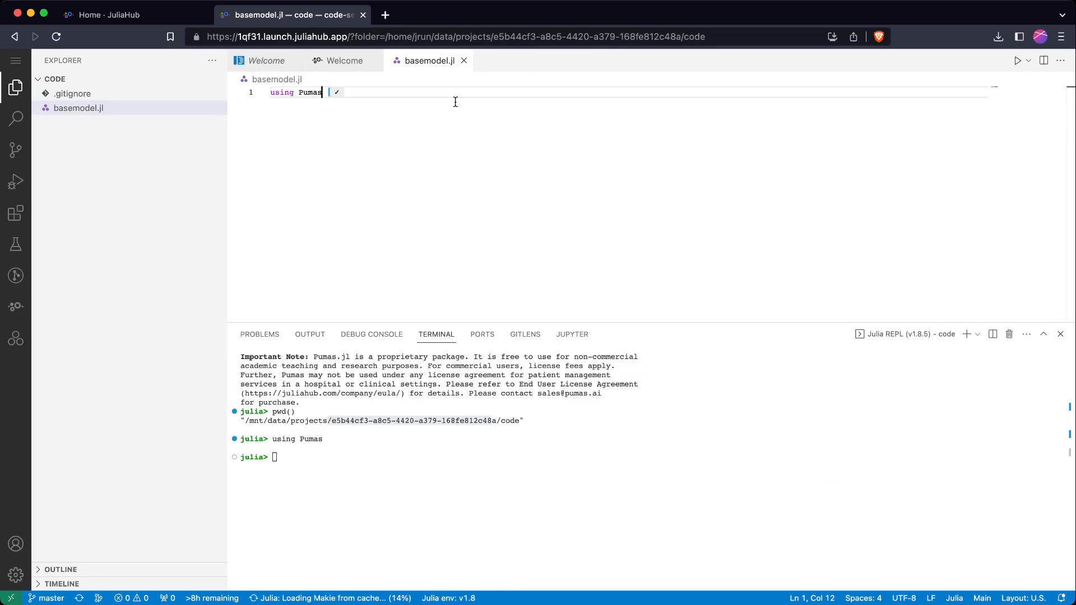
{"action": "key", "text": "Return"}
{"action": "key", "text": "Return"}
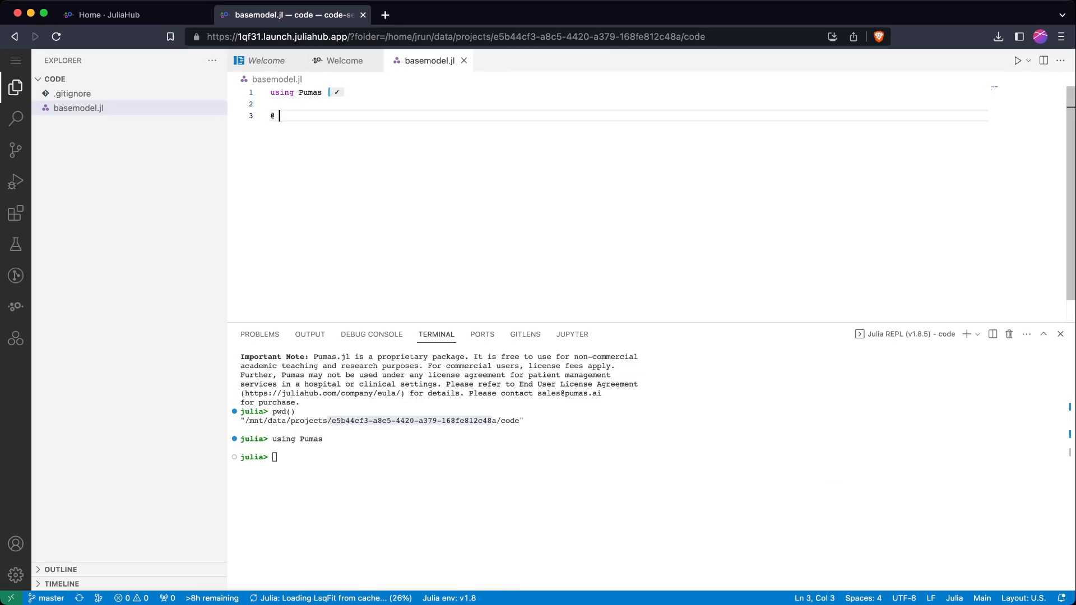
{"action": "type", "text": "# "}
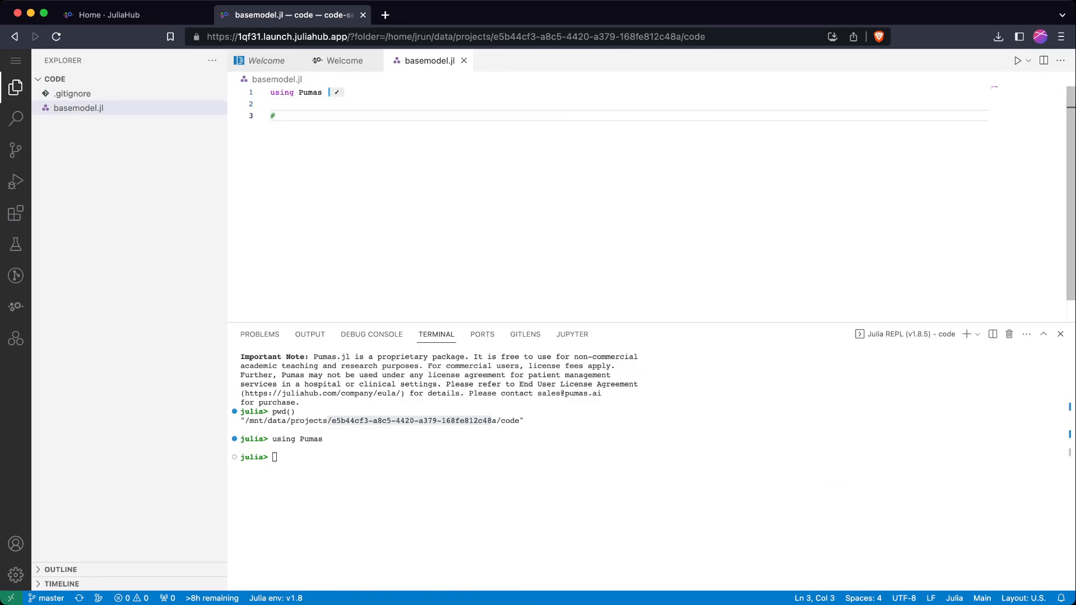
{"action": "type", "text": "my big screwup"}
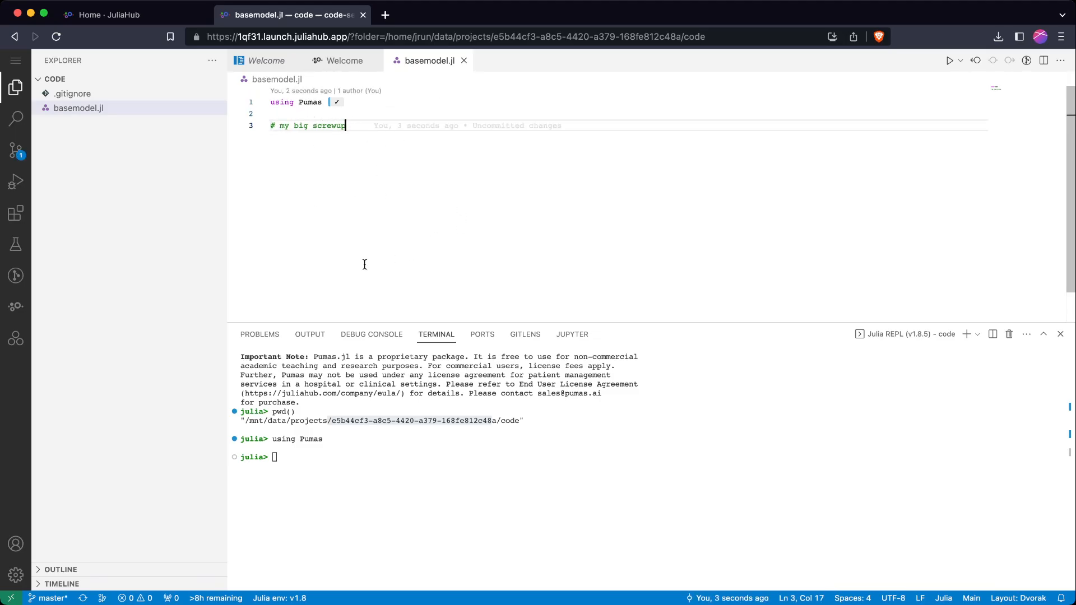
Return to the JuliaHub project page, switch from the global to the local files and check the status of basemodel.jl.
{"action": "left_click", "coordinate": [143, 11]}
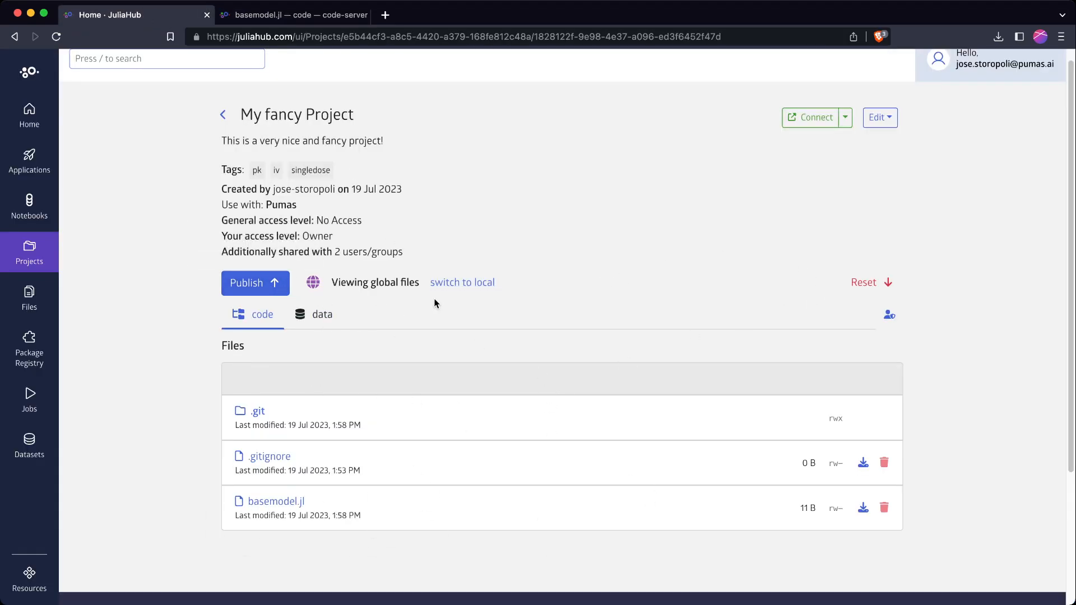
{"action": "left_click", "coordinate": [467, 282]}
{"action": "left_click", "coordinate": [472, 283]}
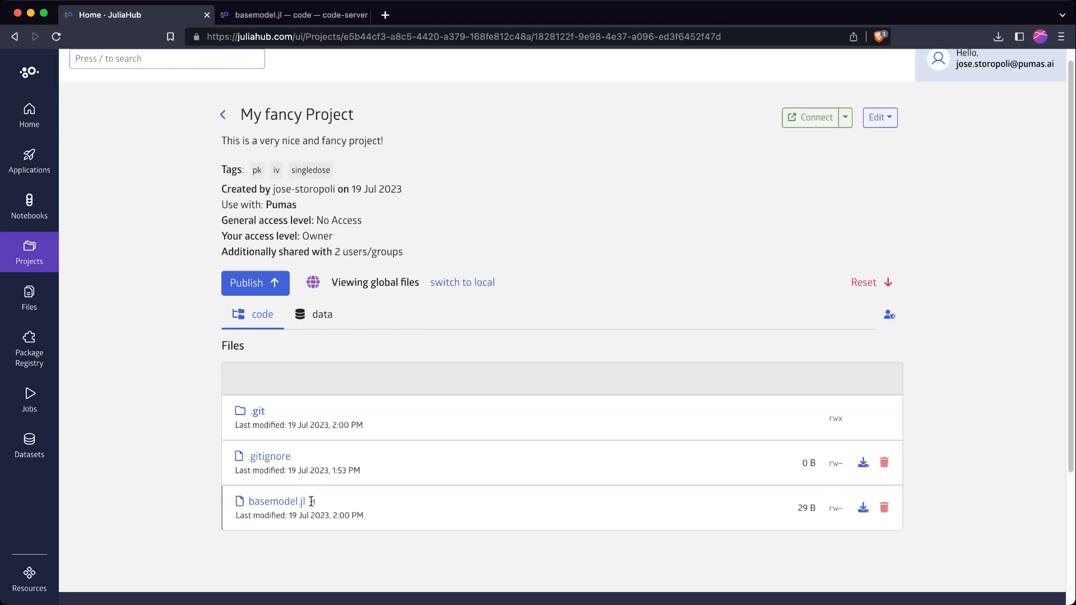
{"action": "left_click_drag", "start_coordinate": [311, 502], "coordinate": [317, 506]}
Reset the project's local files from the global state, discarding the local changes to basemodel.jl.
{"action": "left_click", "coordinate": [870, 286]}
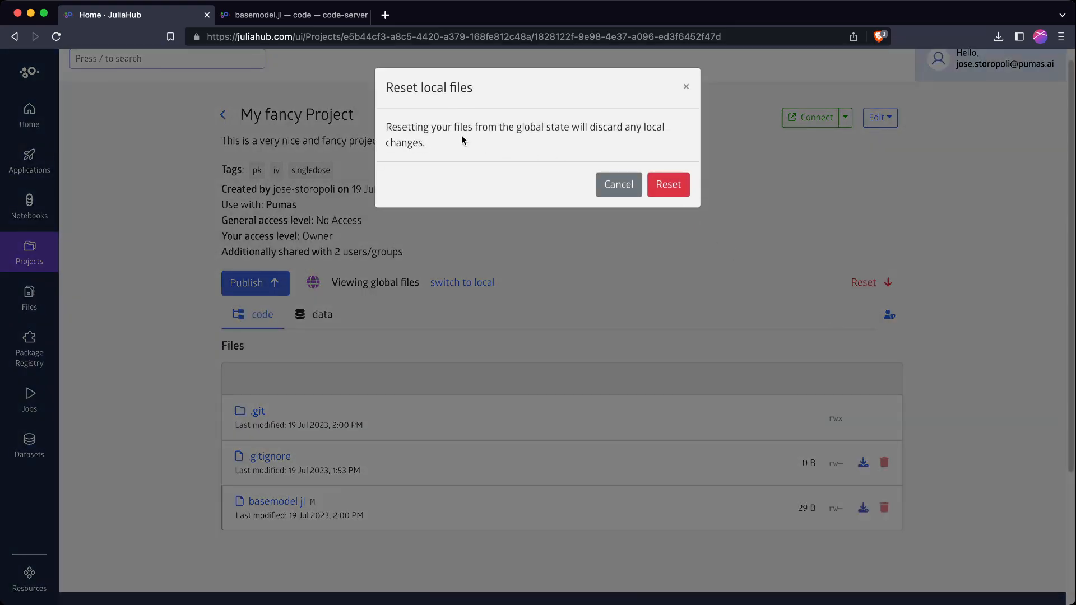
{"action": "left_click_drag", "start_coordinate": [452, 128], "coordinate": [506, 142]}
{"action": "left_click", "coordinate": [506, 145]}
{"action": "left_click", "coordinate": [674, 182]}
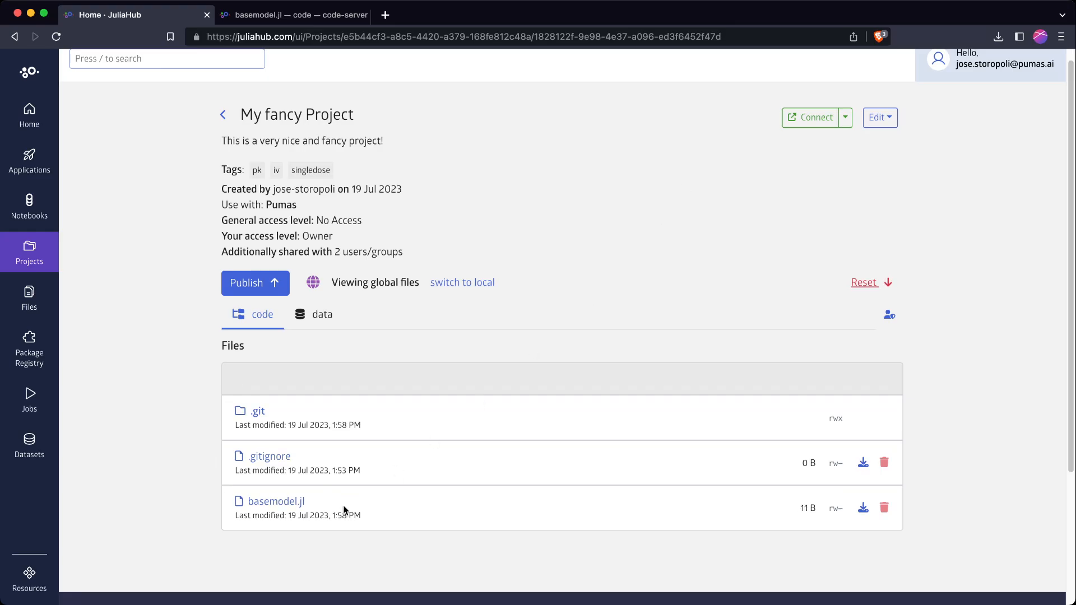
Check the basemodel.jl entry in the project's files and its code in the code-server session.
{"action": "left_click_drag", "start_coordinate": [322, 506], "coordinate": [149, 493]}
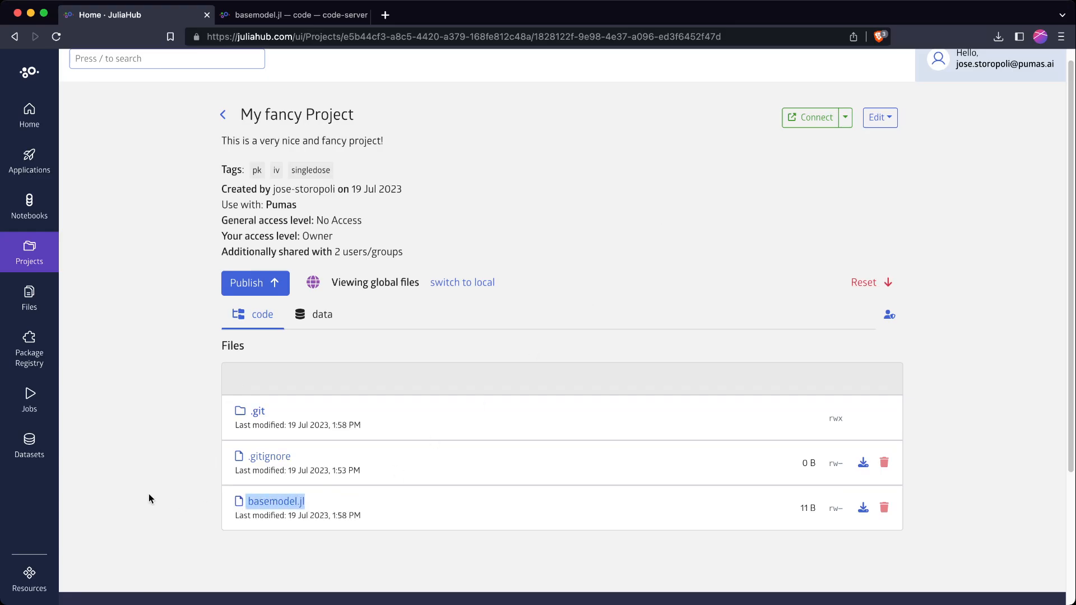
{"action": "left_click", "coordinate": [149, 493]}
{"action": "left_click", "coordinate": [286, 13]}
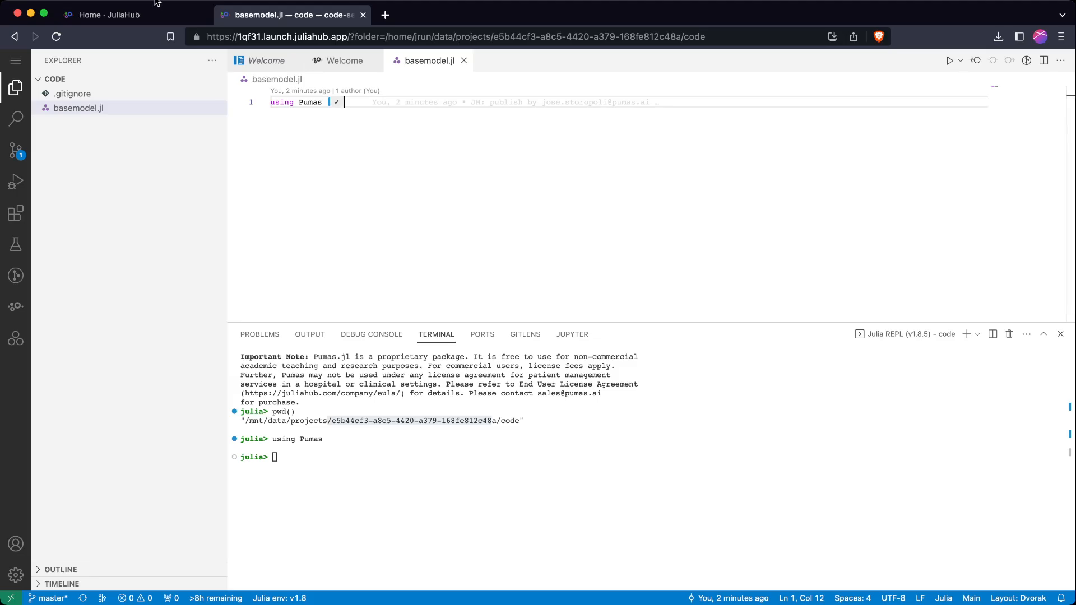
Return to the JuliaHub project page, review the confirmation for resetting local files and leave it without resetting.
{"action": "left_click", "coordinate": [140, 17]}
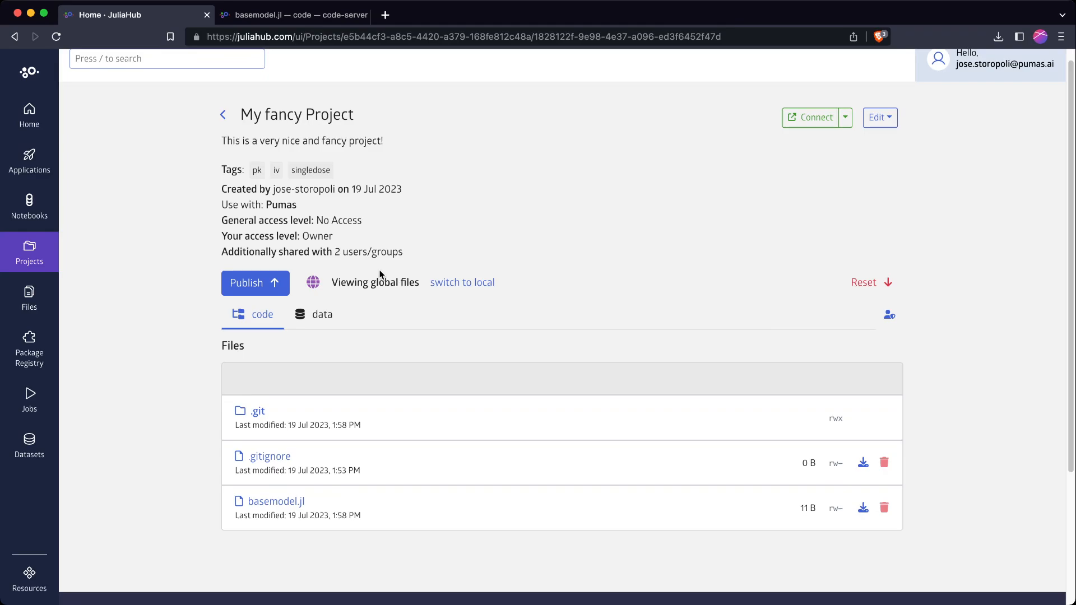
{"action": "left_click", "coordinate": [885, 283]}
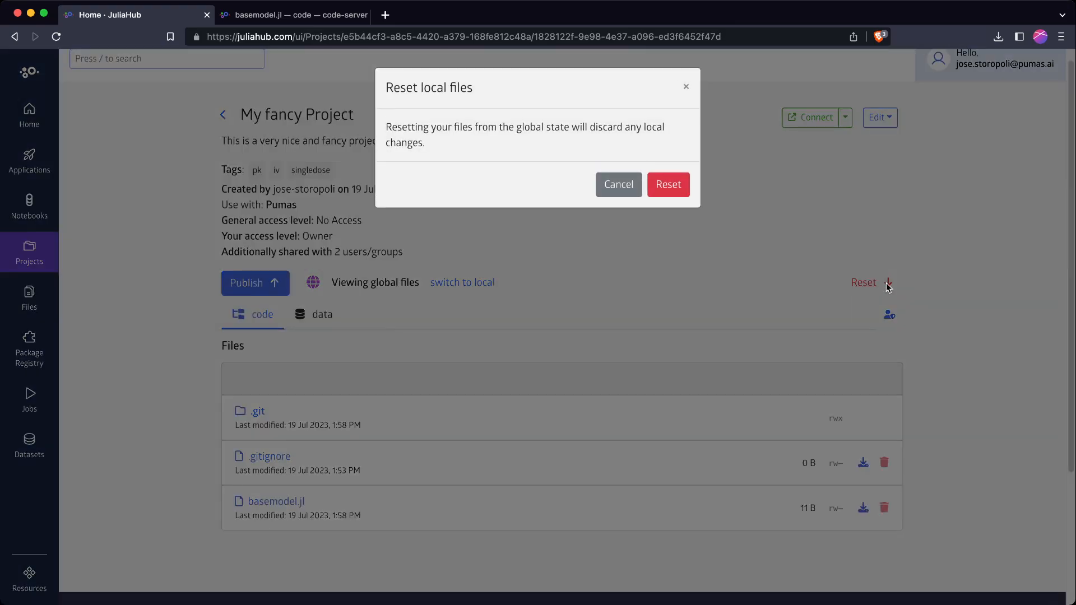
{"action": "left_click", "coordinate": [613, 191]}
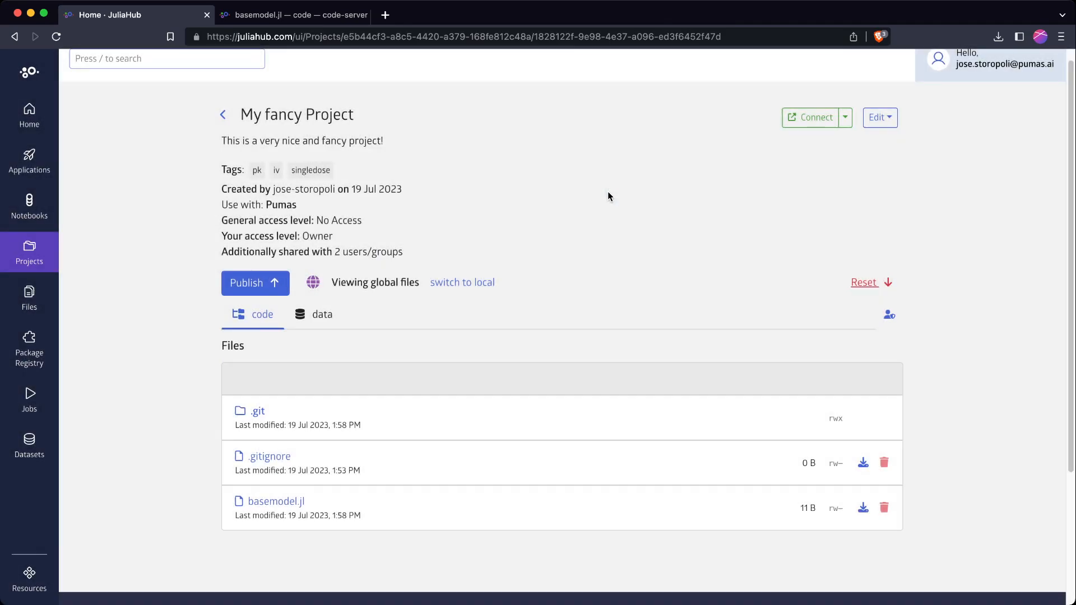